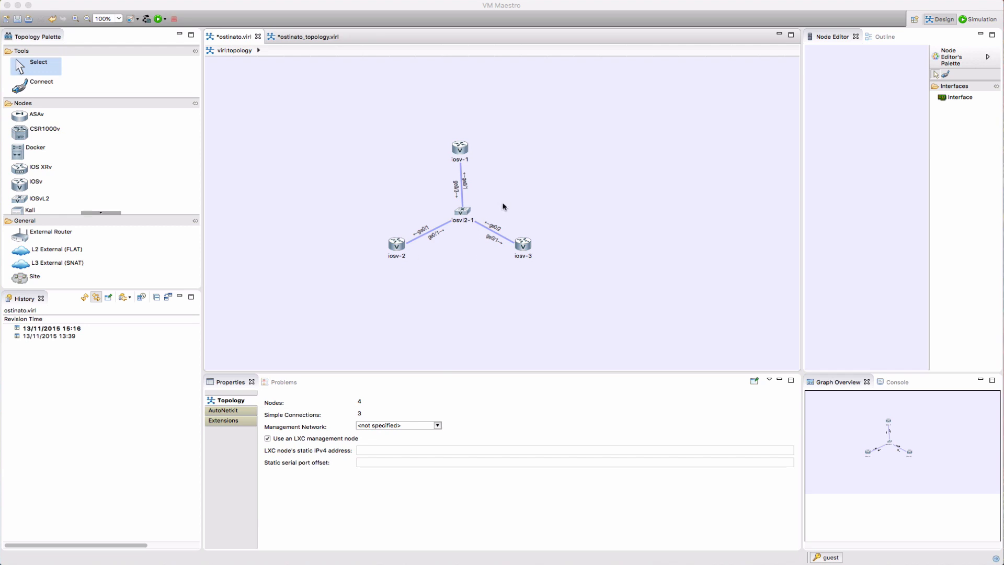
Place three Lxc-ostinato nodes beside iosv-1, iosv-2 and iosv-3 on the canvas
{"action": "left_click", "coordinate": [109, 210]}
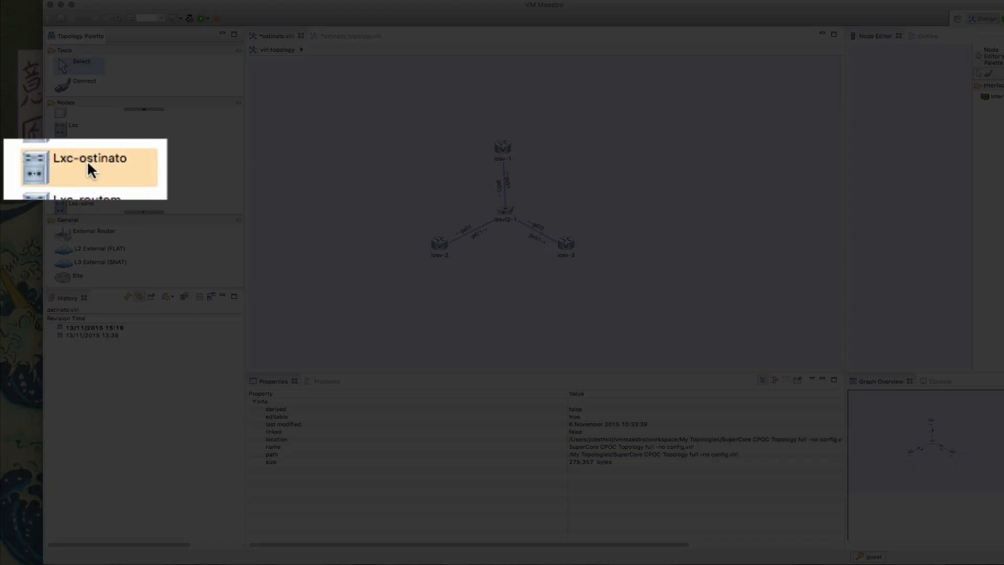
{"action": "left_click", "coordinate": [87, 165]}
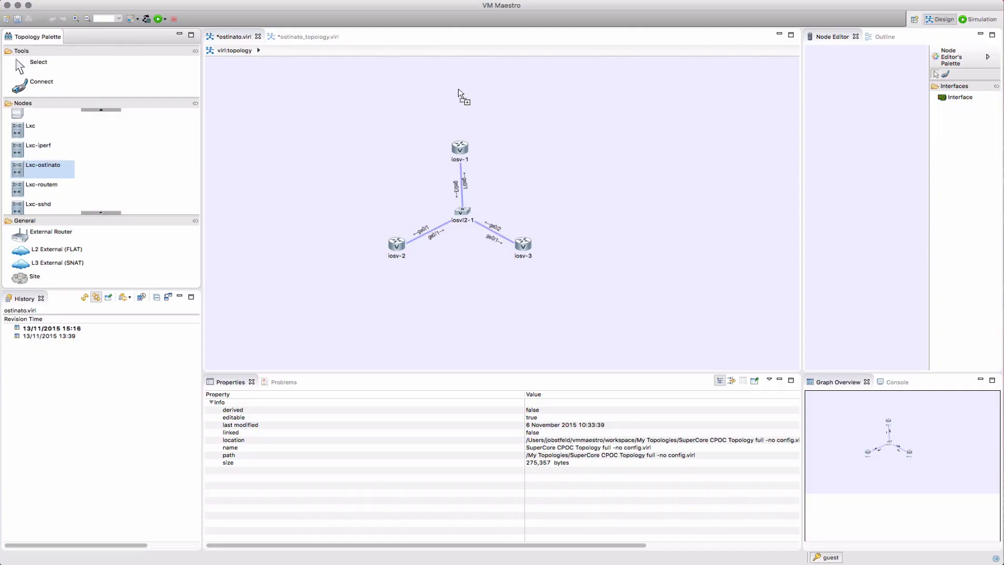
{"action": "left_click", "coordinate": [454, 83]}
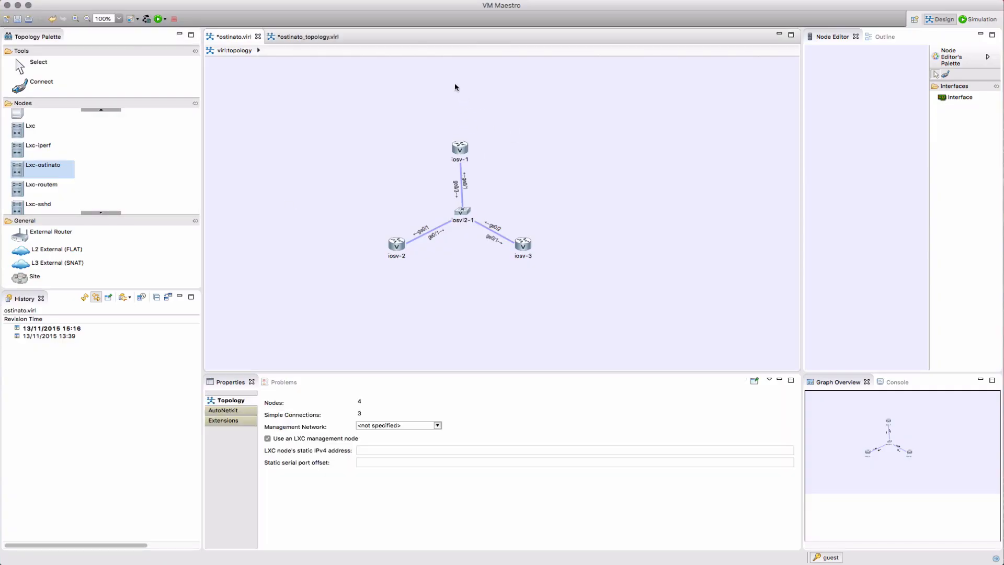
{"action": "left_click", "coordinate": [340, 267]}
{"action": "left_click", "coordinate": [561, 275]}
Link lxc-ostinato-1, -2 and -3 to iosv-1, iosv-2 and iosv-3 respectively
{"action": "left_click", "coordinate": [41, 82]}
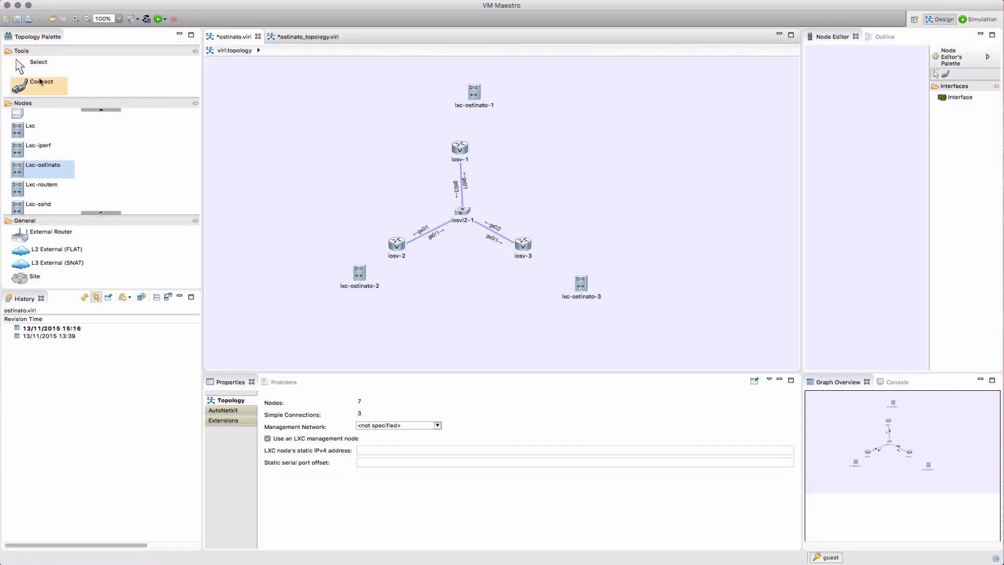
{"action": "left_click", "coordinate": [460, 147]}
{"action": "left_click", "coordinate": [475, 94]}
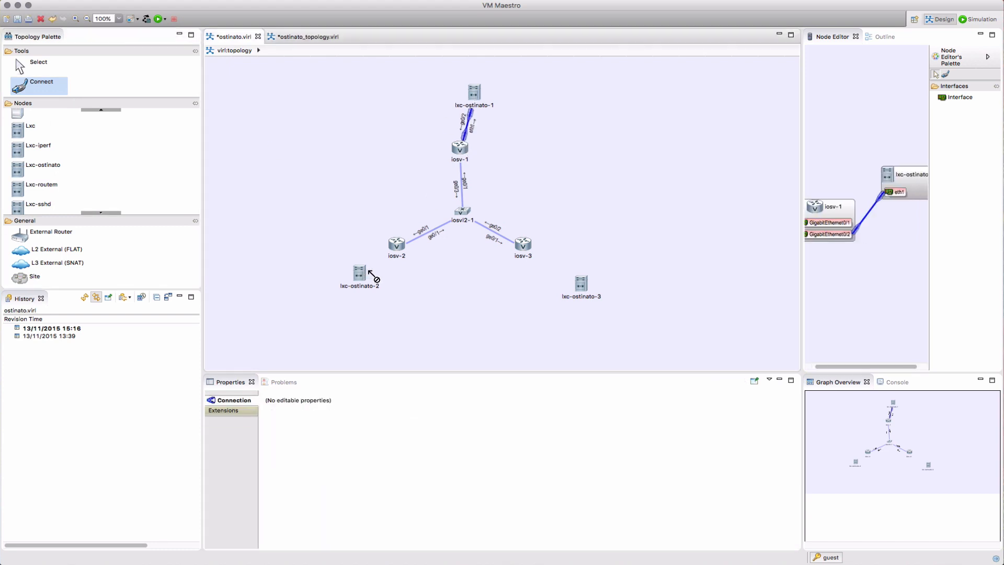
{"action": "left_click", "coordinate": [369, 272]}
{"action": "left_click", "coordinate": [398, 250]}
{"action": "left_click", "coordinate": [580, 283]}
{"action": "left_click", "coordinate": [523, 243]}
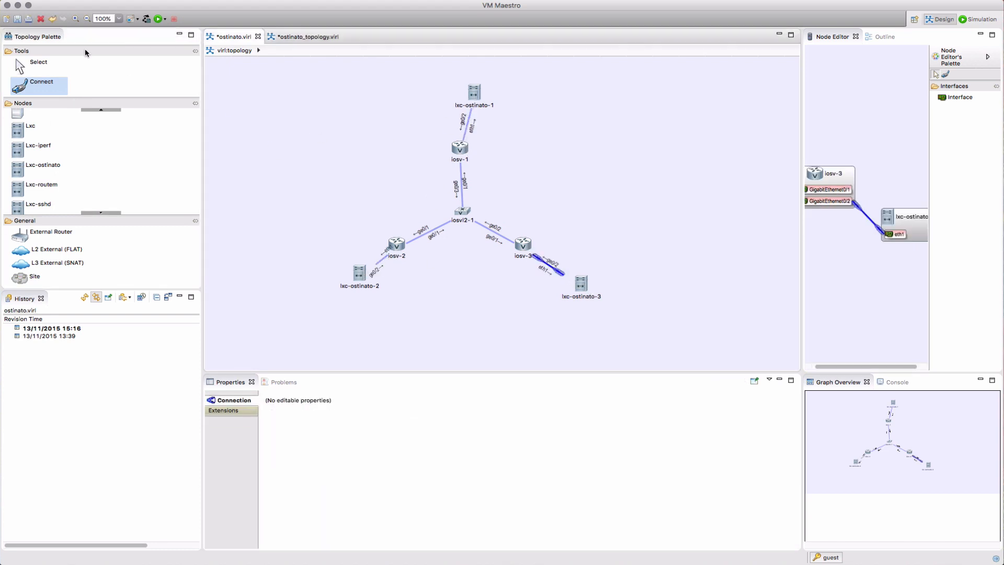
{"action": "left_click", "coordinate": [38, 64]}
Nudge the three lxc-ostinato nodes closer to their iosv routers
{"action": "left_click", "coordinate": [307, 276]}
{"action": "left_click_drag", "start_coordinate": [460, 95], "coordinate": [449, 98]}
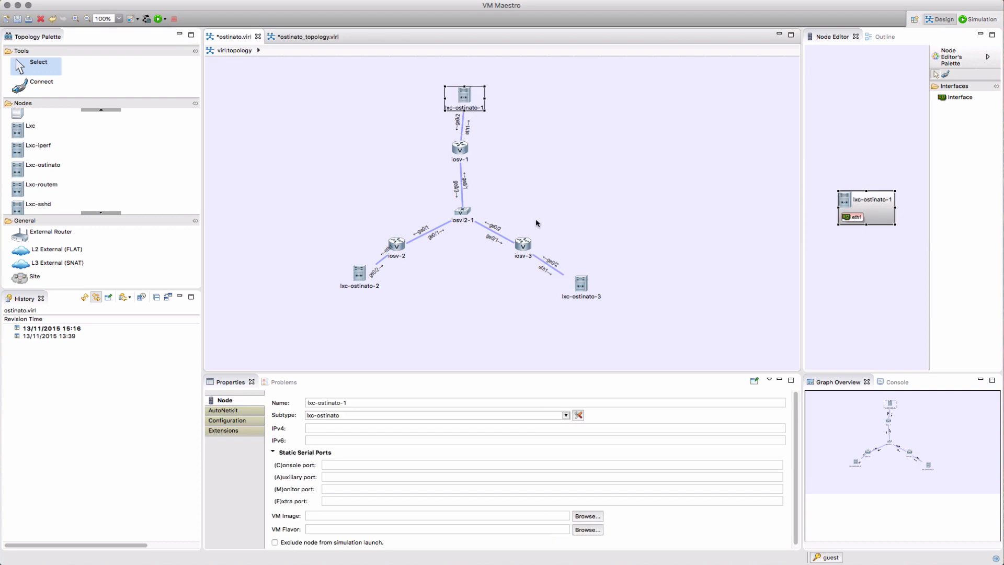
{"action": "left_click_drag", "start_coordinate": [586, 285], "coordinate": [576, 278]}
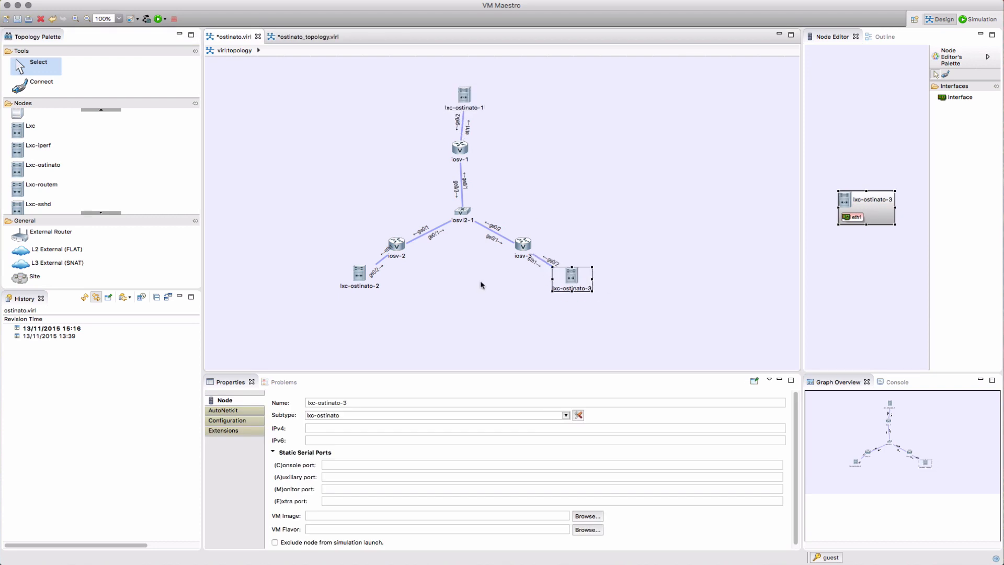
{"action": "left_click", "coordinate": [455, 292]}
{"action": "left_click_drag", "start_coordinate": [360, 274], "coordinate": [351, 277]}
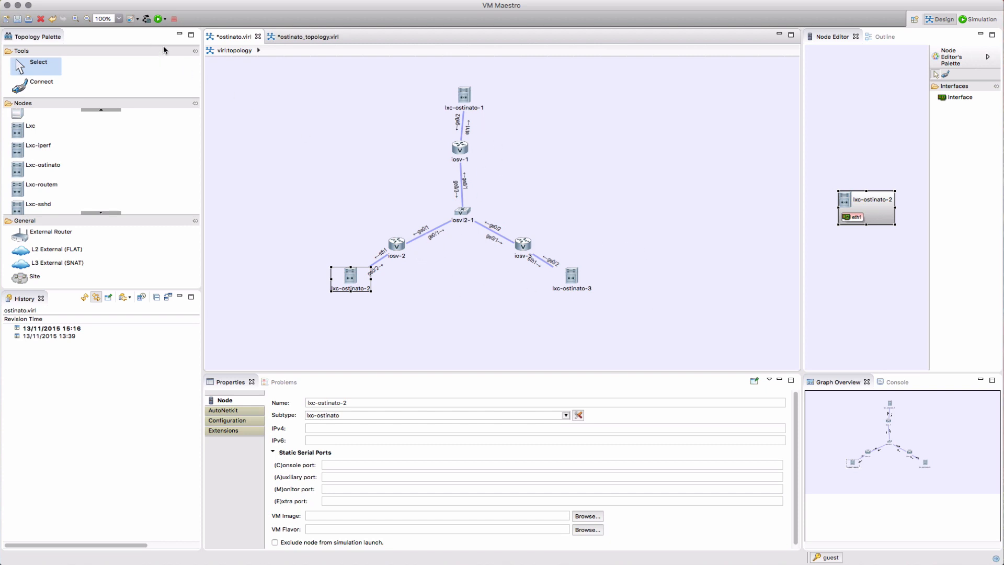
Save the topology, declining AutoNetkit's configuration-change view and visualization
{"action": "key", "text": "super+s"}
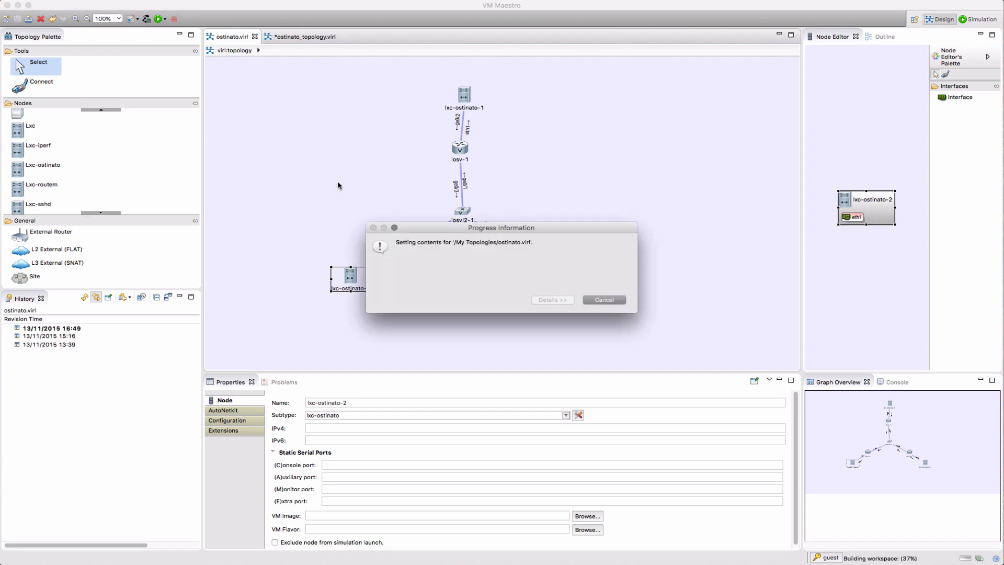
{"action": "left_click", "coordinate": [550, 296]}
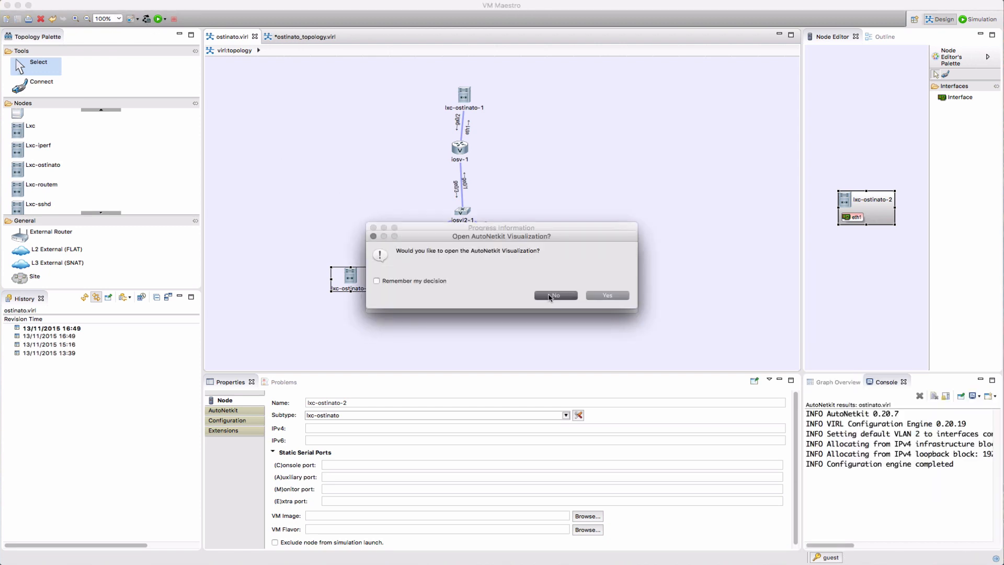
{"action": "left_click", "coordinate": [549, 296]}
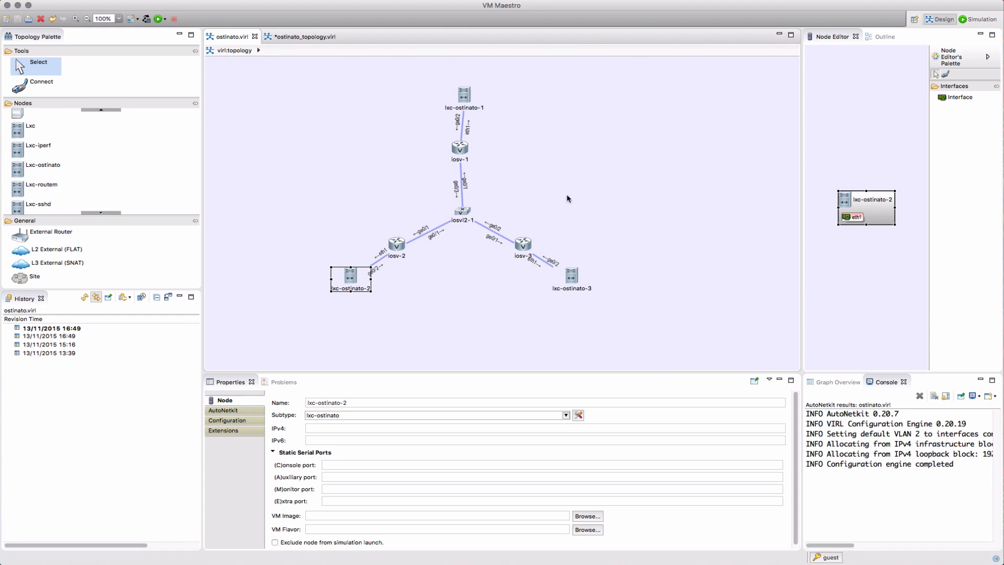
Review the generated configurations of lxc-ostinato-1 and lxc-ostinato-3, then the topology-wide properties
{"action": "left_click", "coordinate": [464, 101]}
{"action": "left_click", "coordinate": [230, 420]}
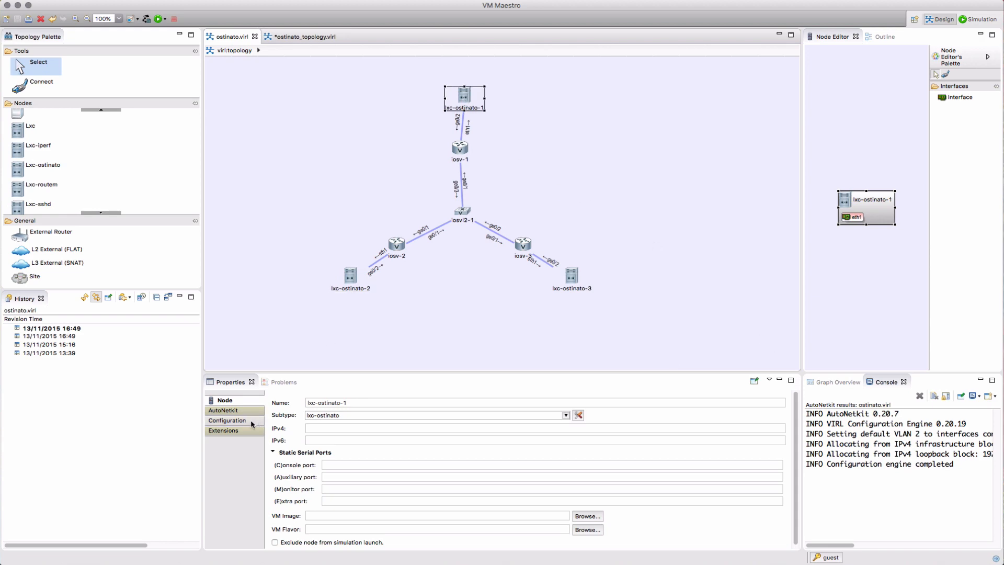
{"action": "left_click_drag", "start_coordinate": [441, 373], "coordinate": [441, 282]}
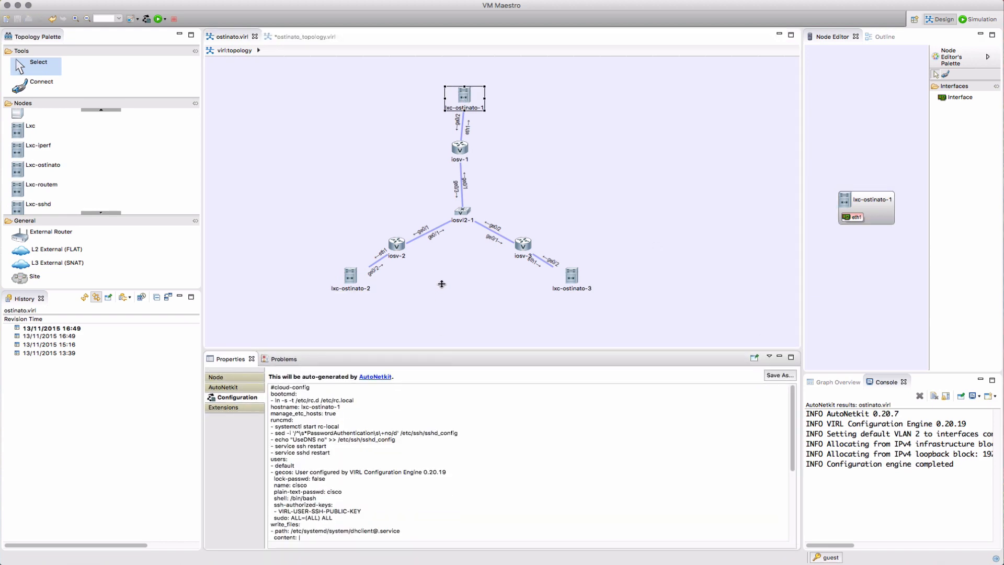
{"action": "scroll", "coordinate": [522, 421], "scroll_direction": "down", "scroll_amount": 5}
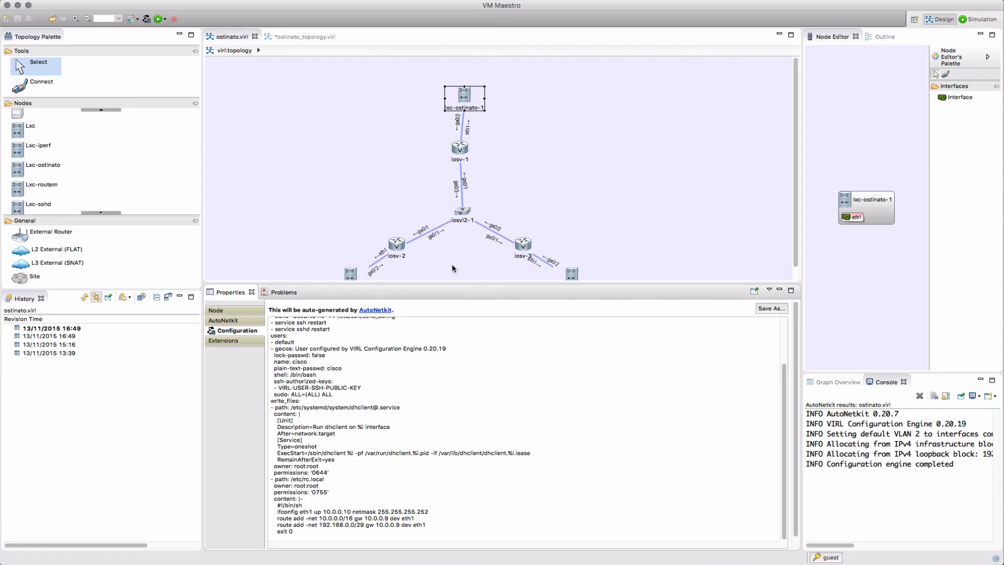
{"action": "left_click_drag", "start_coordinate": [452, 282], "coordinate": [452, 346]}
{"action": "left_click", "coordinate": [567, 282]}
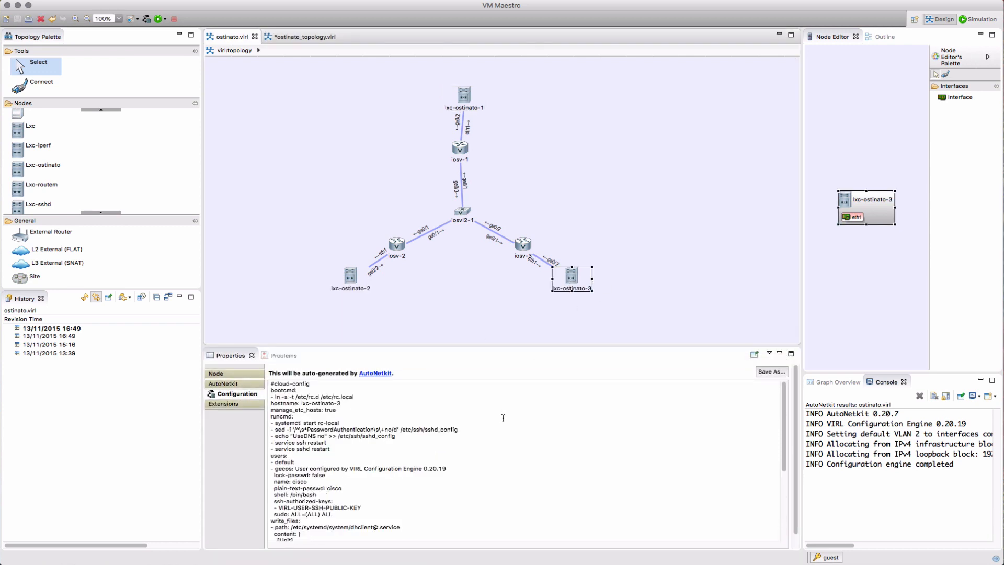
{"action": "scroll", "coordinate": [405, 463], "scroll_direction": "down", "scroll_amount": 10}
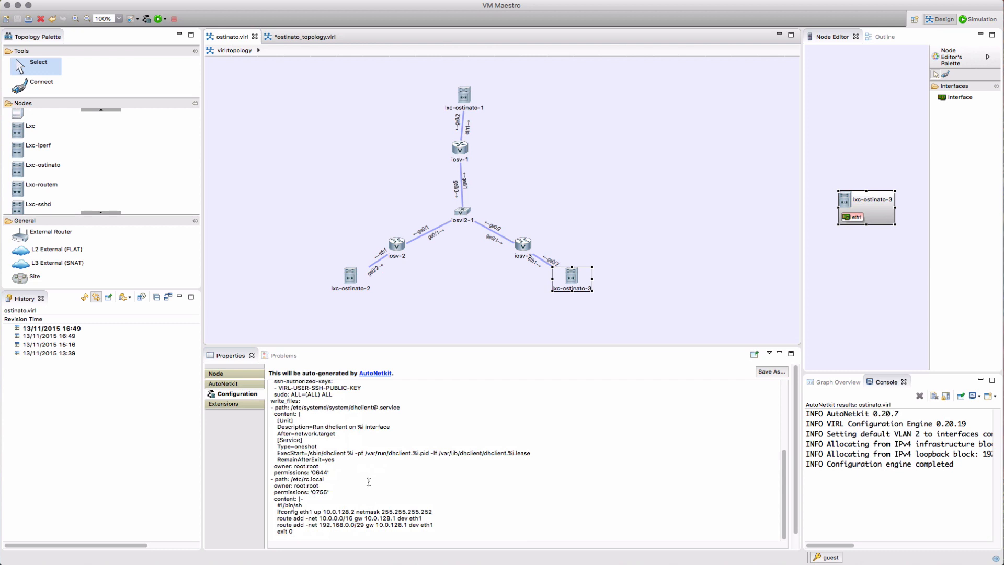
{"action": "left_click", "coordinate": [243, 376]}
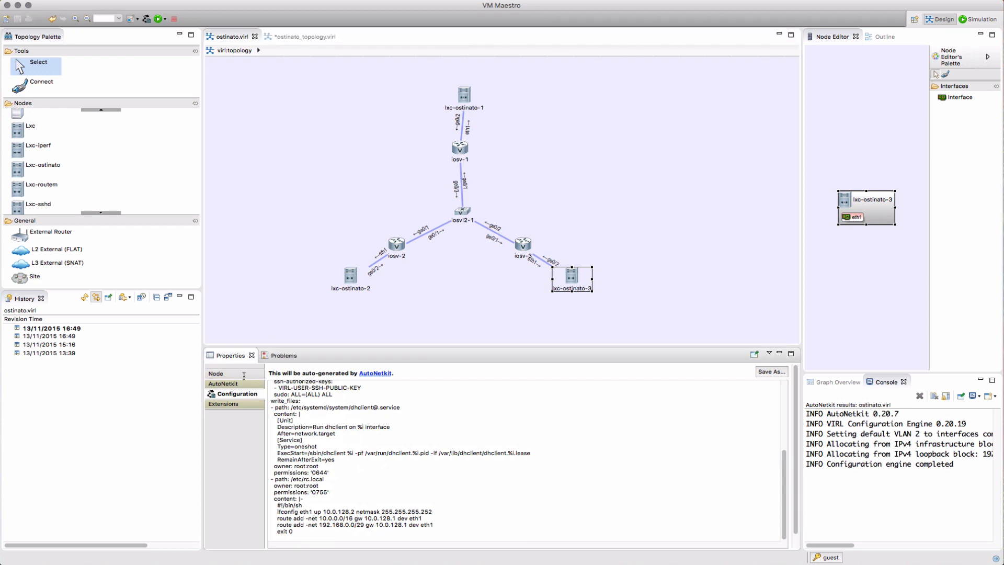
{"action": "left_click", "coordinate": [244, 376]}
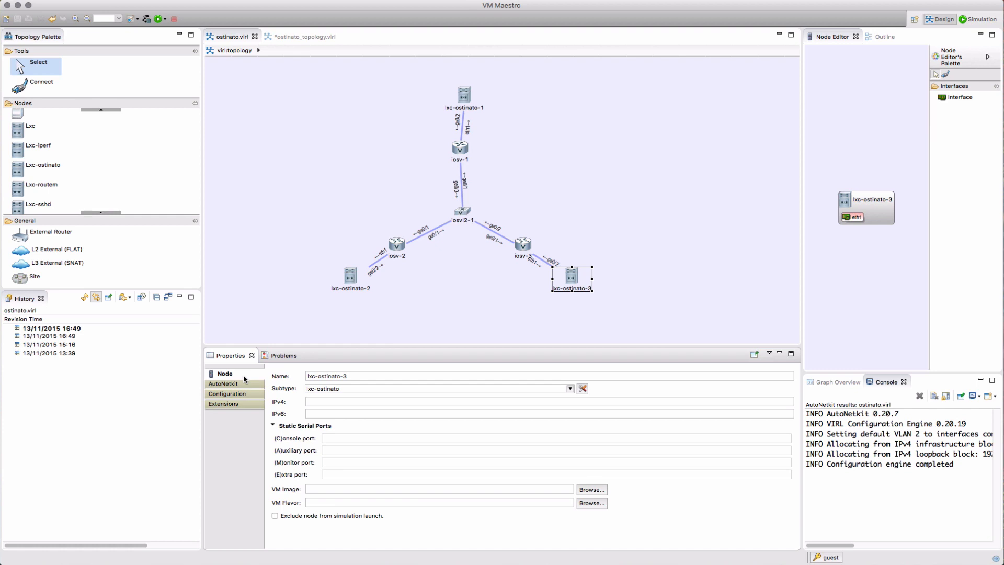
{"action": "left_click", "coordinate": [300, 195]}
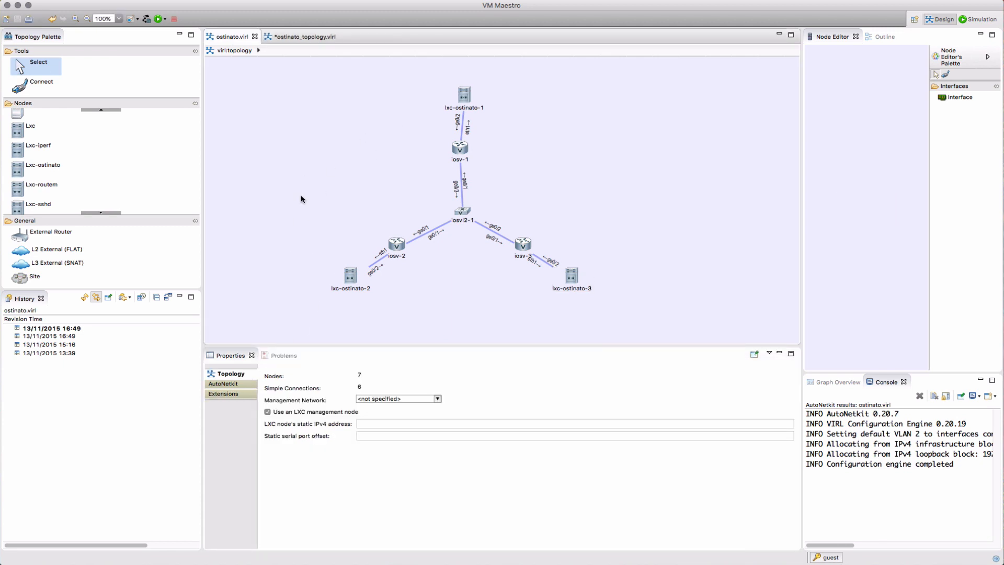
Use the Shared flat management network and give lxc-ostinato-1 static_ip 172.16.1.30
{"action": "left_click", "coordinate": [438, 399]}
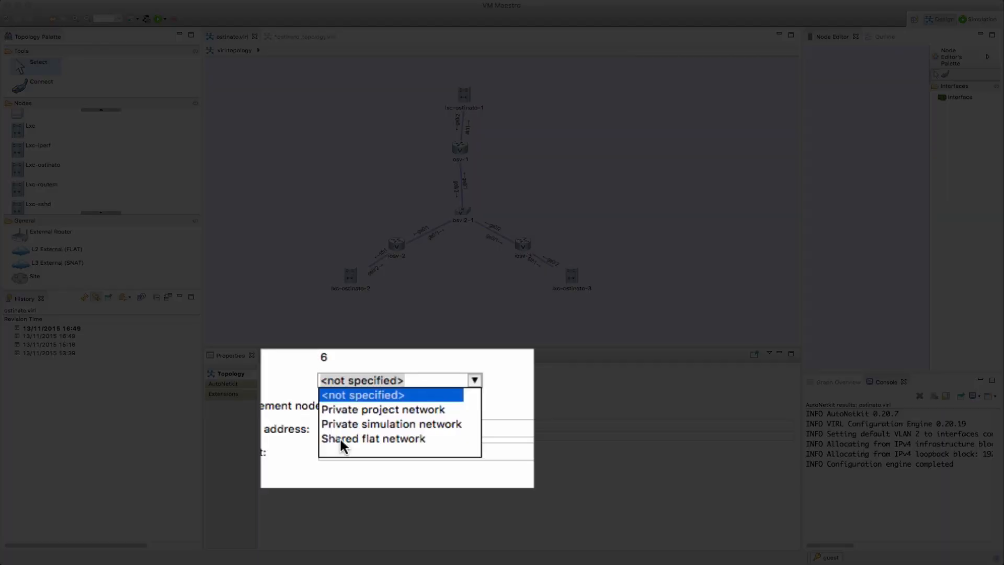
{"action": "left_click", "coordinate": [367, 428]}
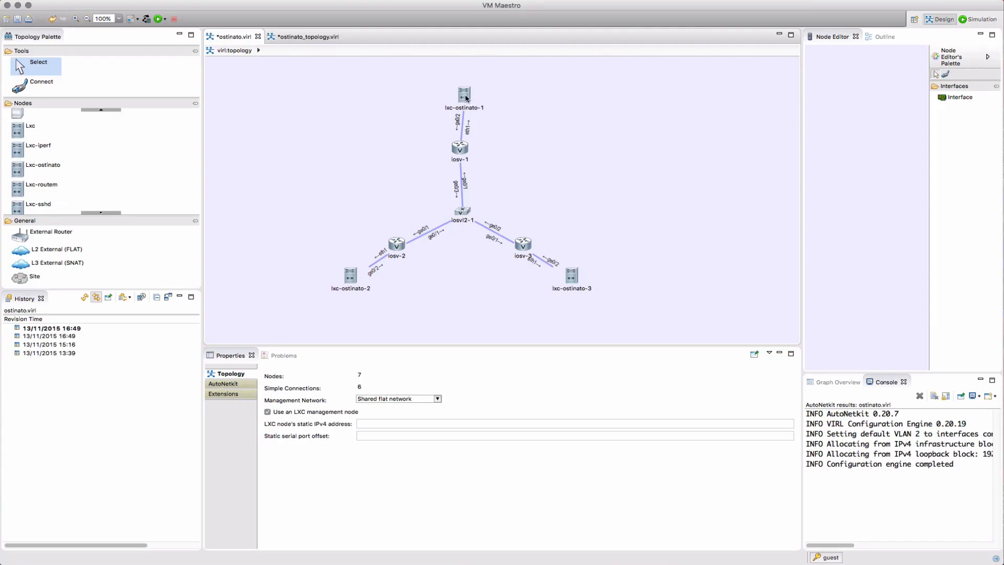
{"action": "left_click", "coordinate": [464, 94]}
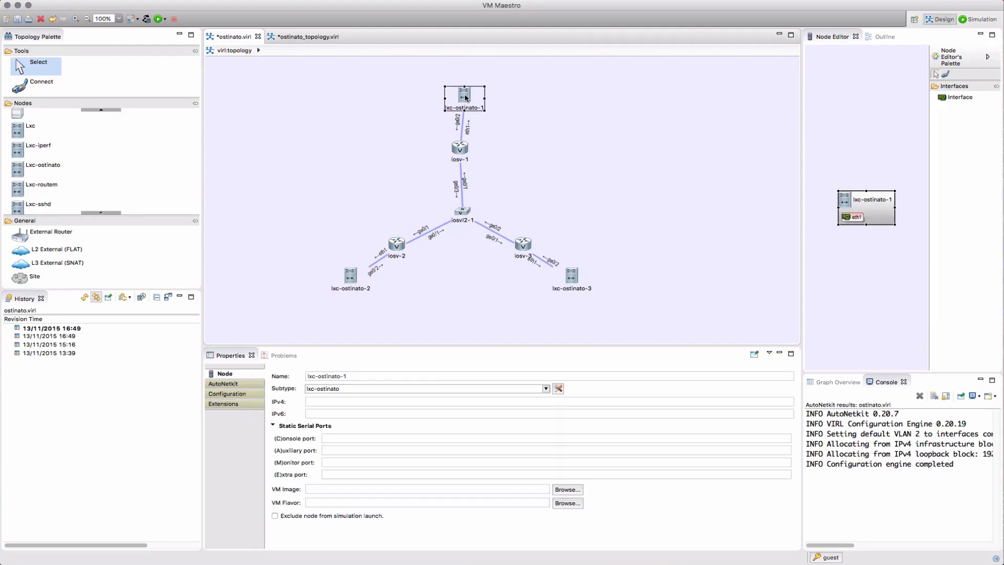
{"action": "left_click", "coordinate": [228, 403]}
{"action": "left_click", "coordinate": [276, 373]}
{"action": "type", "text": "static_ip"}
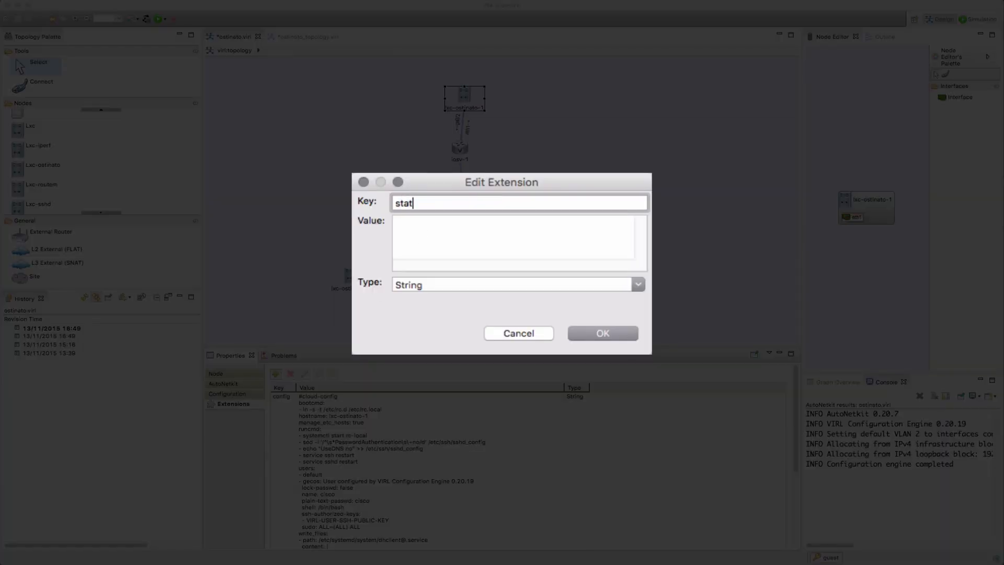
{"action": "key", "text": "Tab"}
{"action": "type", "text": "172.16."}
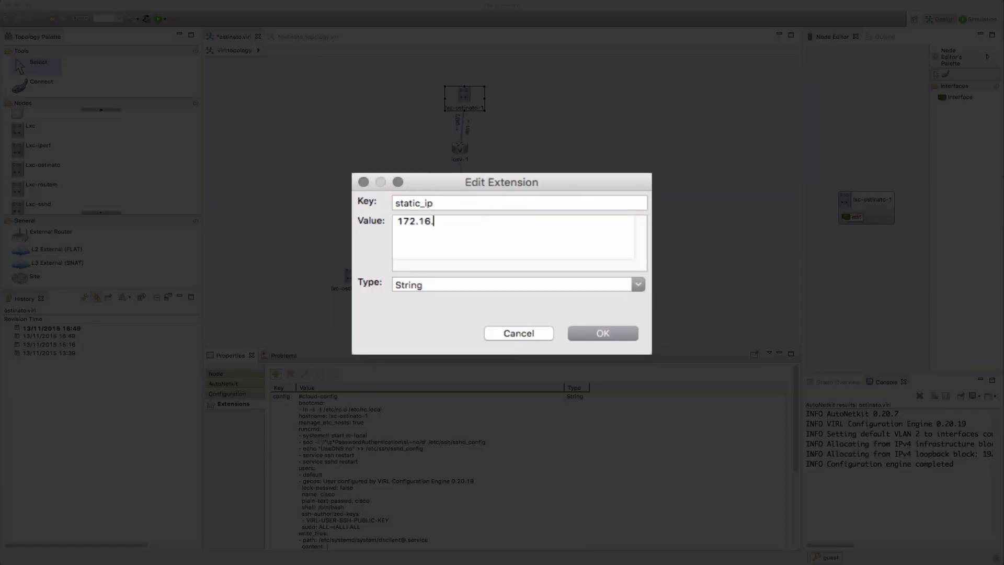
{"action": "type", "text": "1.30"}
{"action": "left_click", "coordinate": [603, 333]}
Give lxc-ostinato-2 a static_ip extension of 172.16.1.32
{"action": "left_click", "coordinate": [350, 277]}
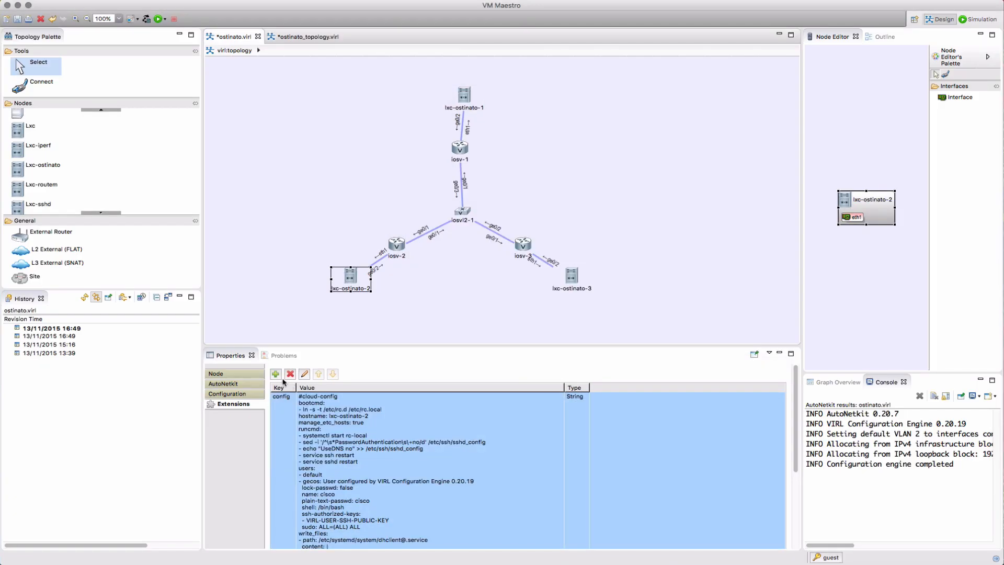
{"action": "left_click", "coordinate": [275, 374]}
{"action": "type", "text": "sta"}
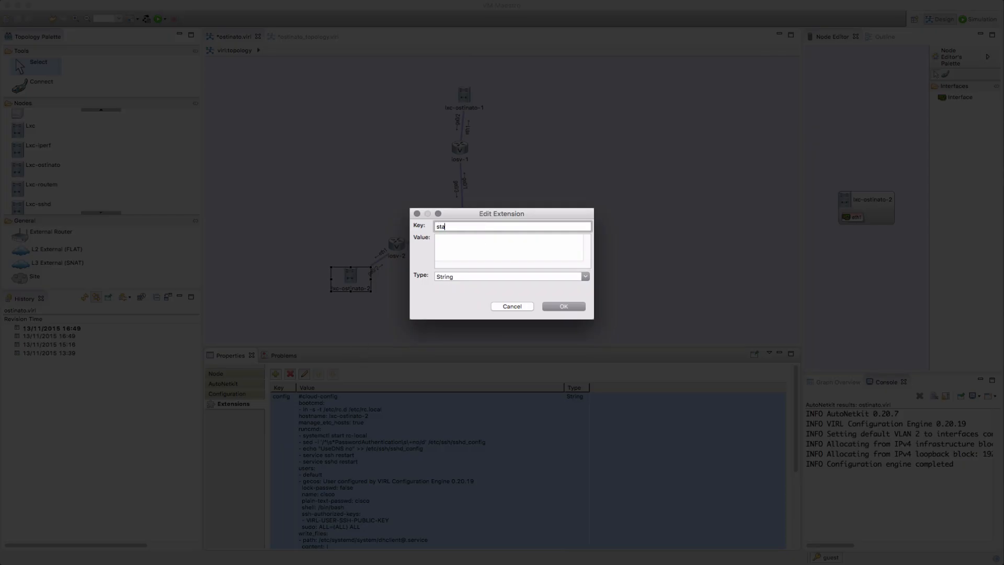
{"action": "type", "text": "tic_ip"}
{"action": "key", "text": "Tab"}
{"action": "type", "text": "172"}
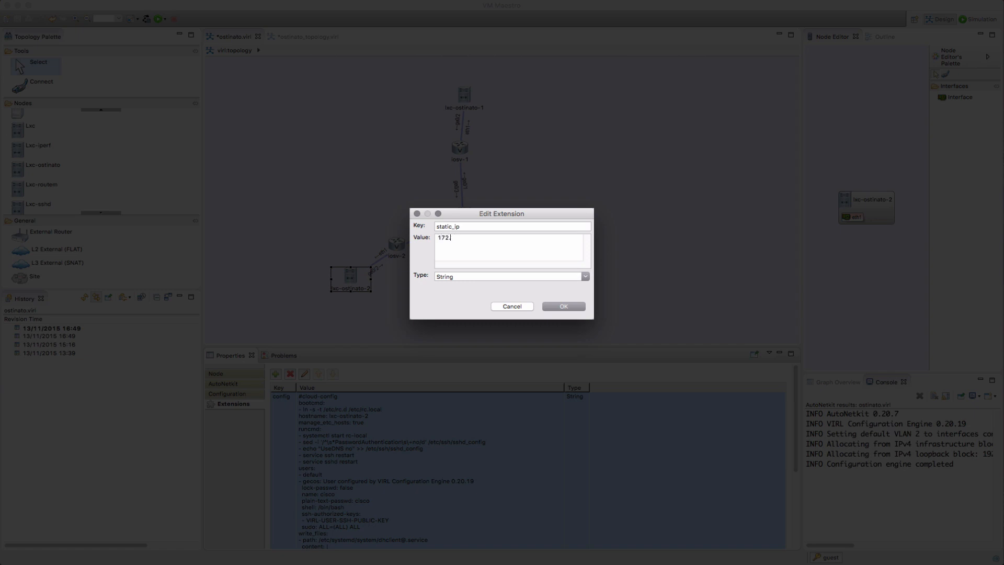
{"action": "type", "text": ".16.1.32"}
{"action": "left_click", "coordinate": [564, 307]}
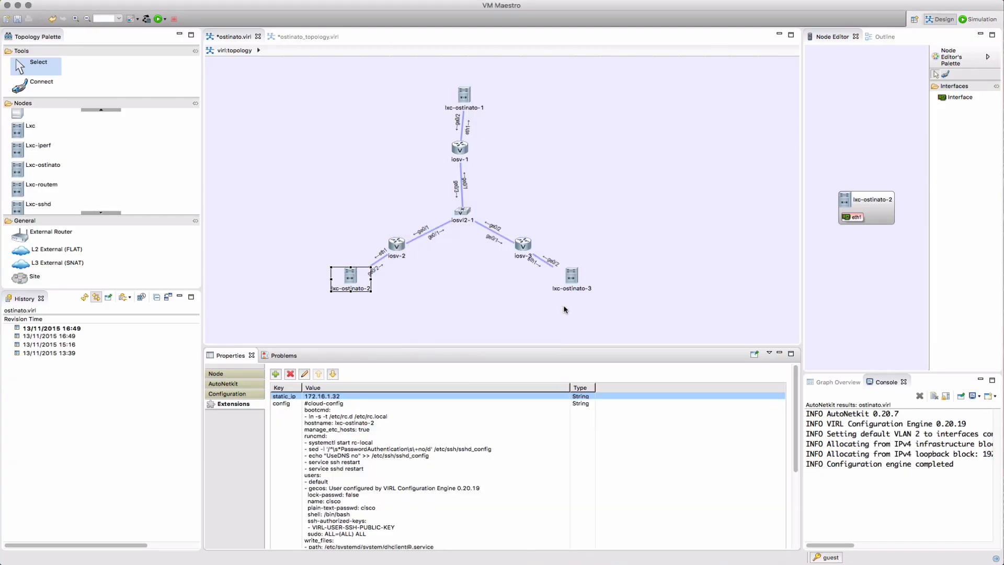
Give lxc-ostinato-3 a static_ip extension of 172.16.1.33
{"action": "left_click", "coordinate": [567, 280]}
{"action": "left_click", "coordinate": [276, 374]}
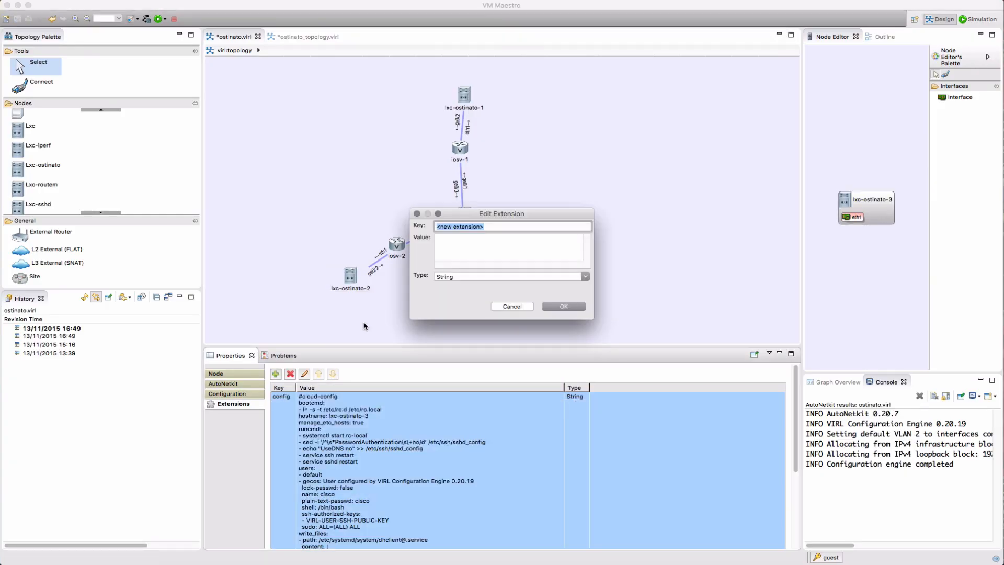
{"action": "type", "text": "static_ip"}
{"action": "key", "text": "Tab"}
{"action": "type", "text": "172"}
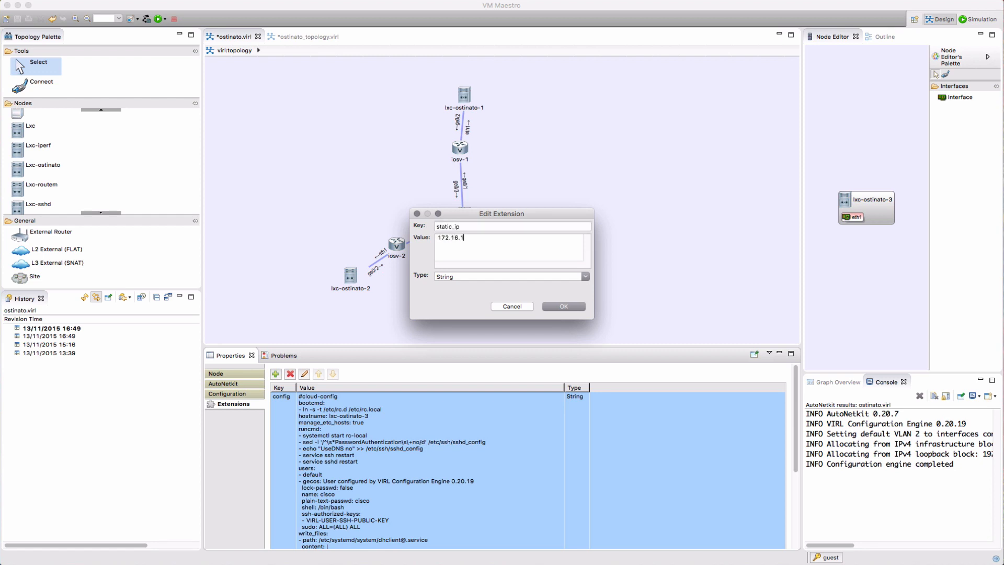
{"action": "type", "text": ".16.1.33"}
{"action": "left_click", "coordinate": [546, 308]}
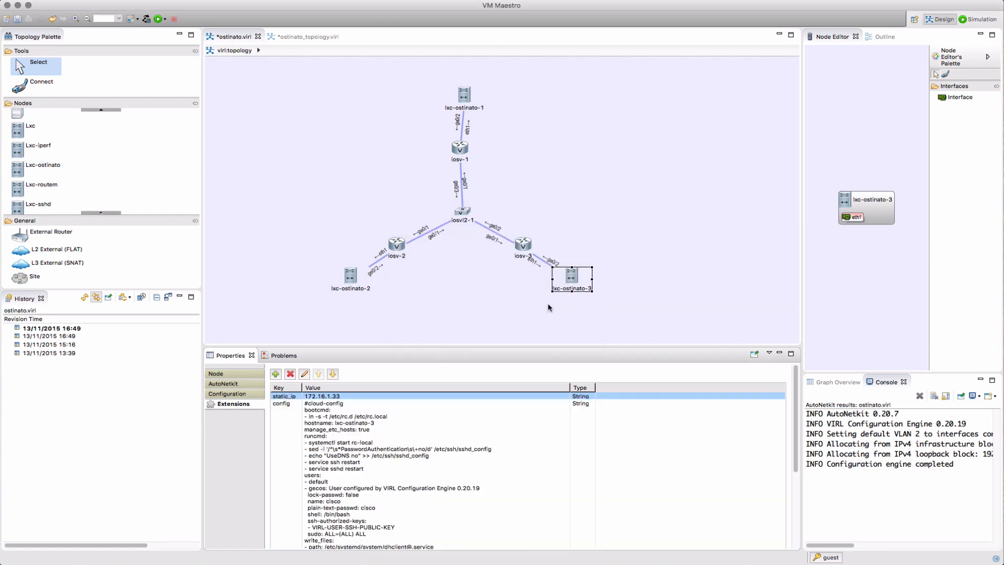
{"action": "left_click", "coordinate": [427, 304]}
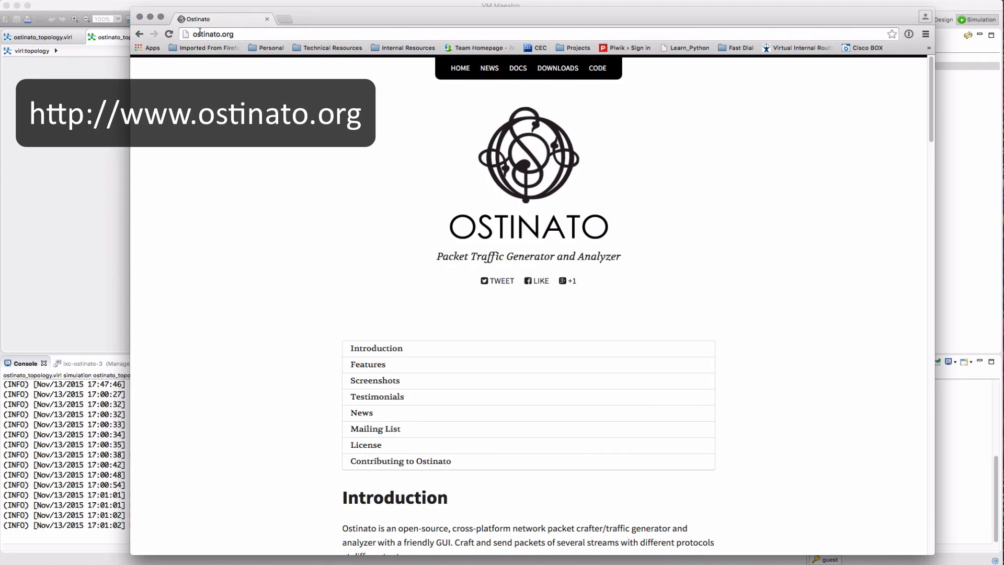
Show the Binary Packages section of Ostinato's Downloads page, then minimize Chrome
{"action": "left_click", "coordinate": [551, 72]}
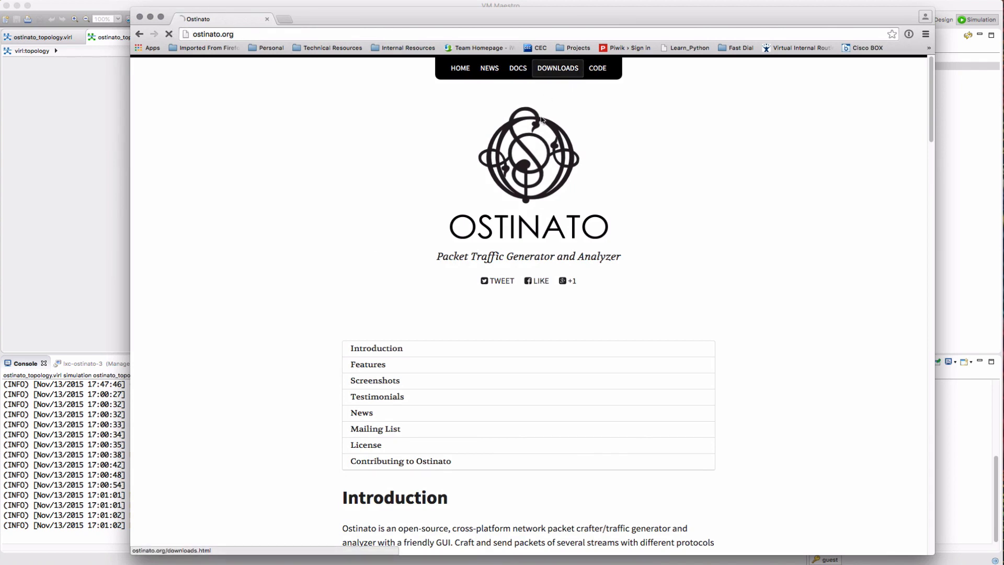
{"action": "scroll", "coordinate": [440, 321], "scroll_direction": "down", "scroll_amount": 3}
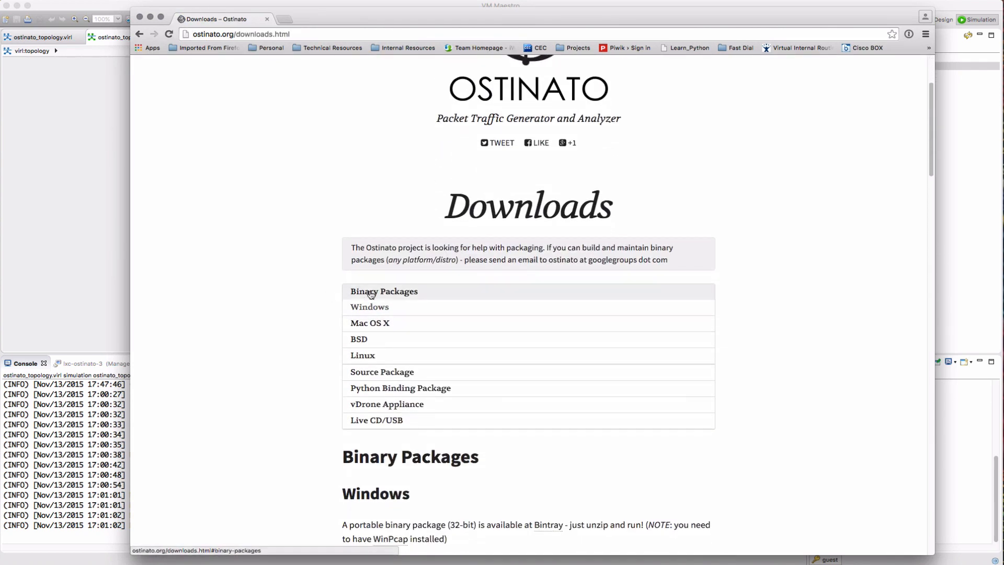
{"action": "left_click", "coordinate": [398, 294]}
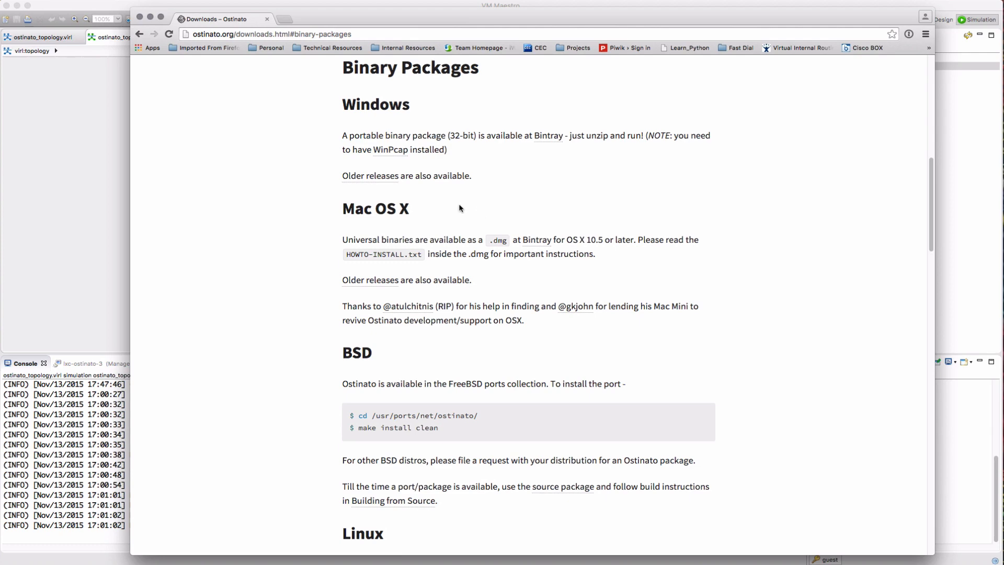
{"action": "left_click", "coordinate": [153, 19]}
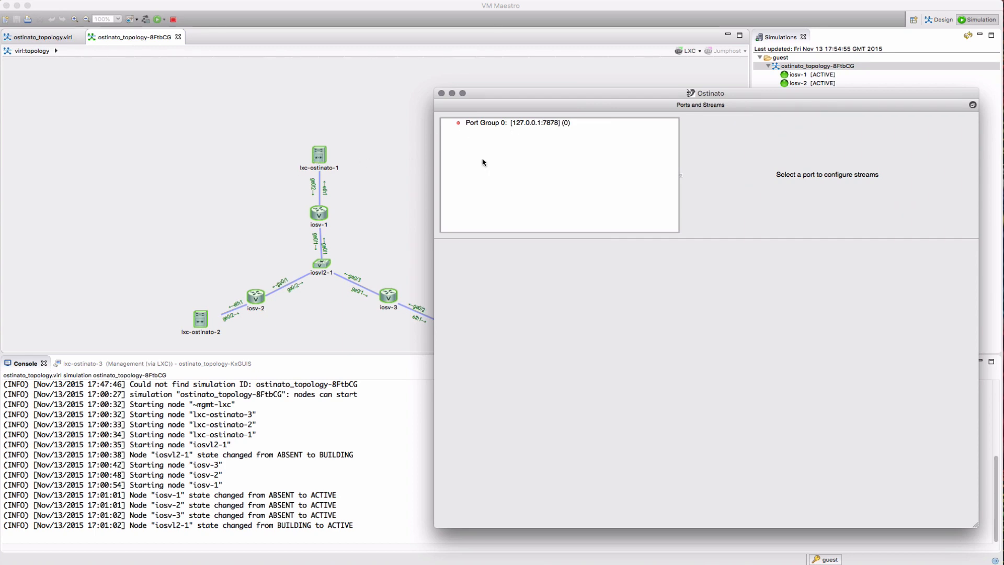
Delete local Port Group 0 and add a port group for 172.16.1.31:7878
{"action": "right_click", "coordinate": [485, 125]}
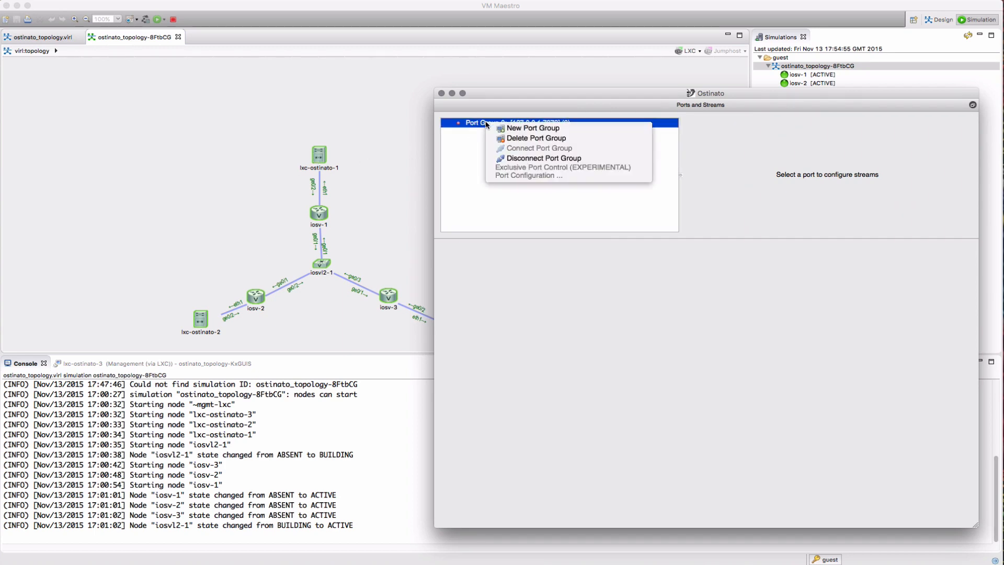
{"action": "left_click", "coordinate": [513, 137]}
{"action": "right_click", "coordinate": [519, 160]}
{"action": "left_click", "coordinate": [529, 166]}
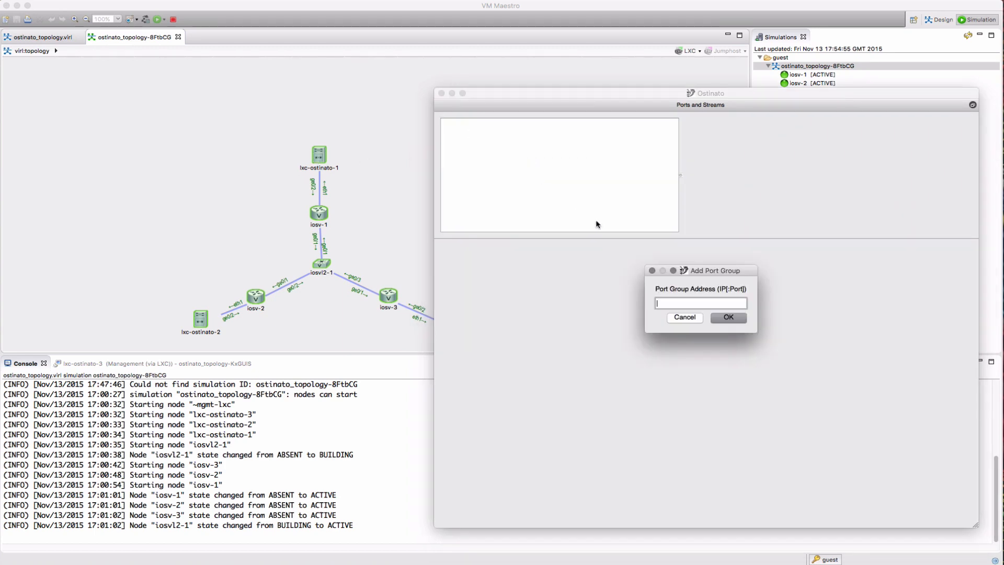
{"action": "type", "text": "172.16.1.31:7878"}
{"action": "key", "text": "Return"}
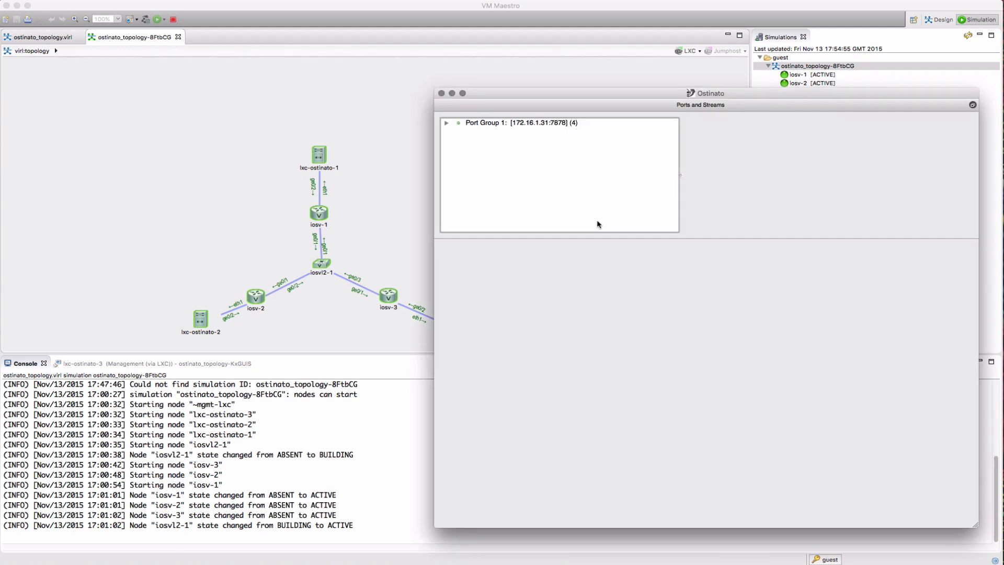
{"action": "left_click", "coordinate": [445, 124]}
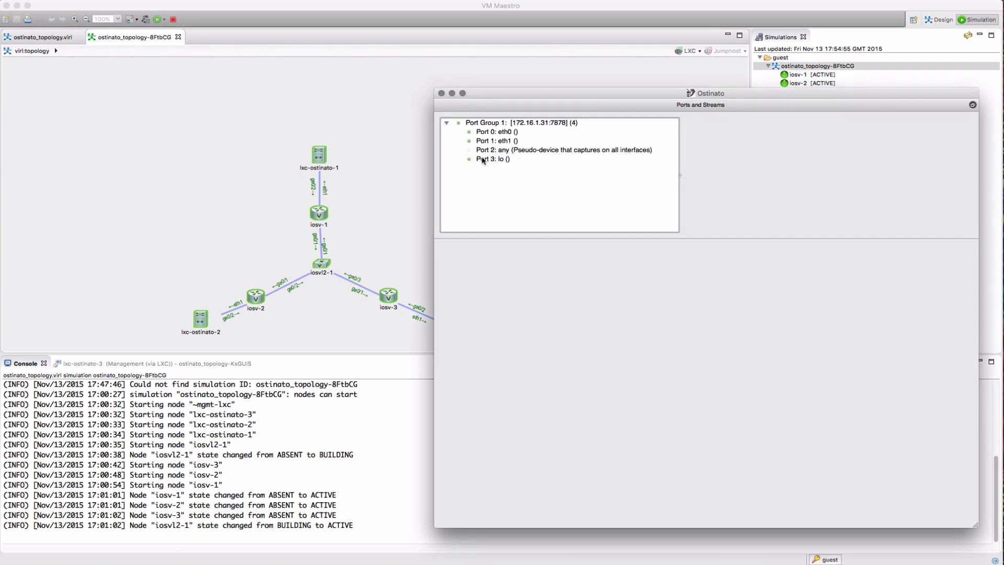
Add port groups for 172.16.1.32:7878 and 172.16.1.33:7878
{"action": "right_click", "coordinate": [487, 187]}
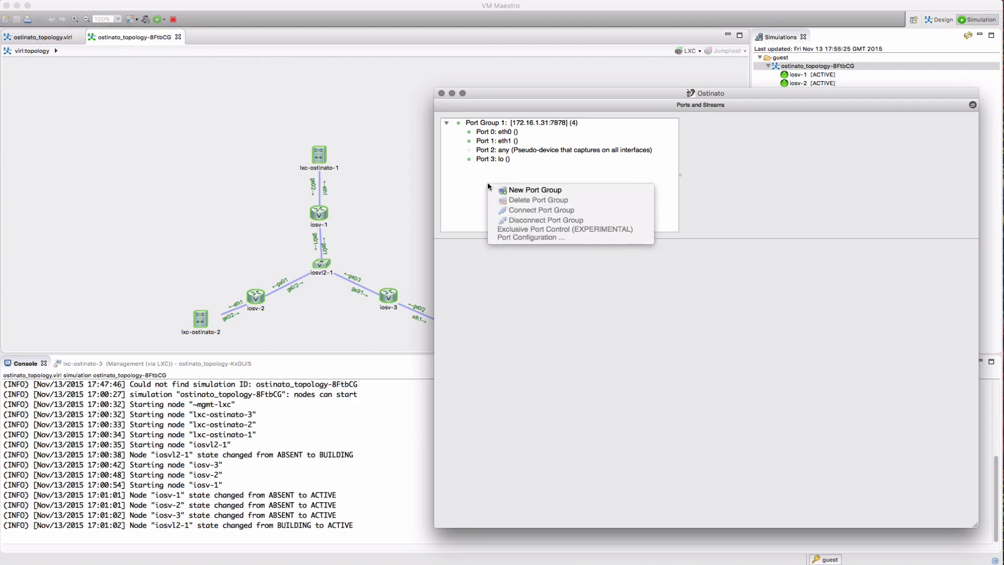
{"action": "left_click", "coordinate": [504, 191]}
{"action": "key", "text": "Right"}
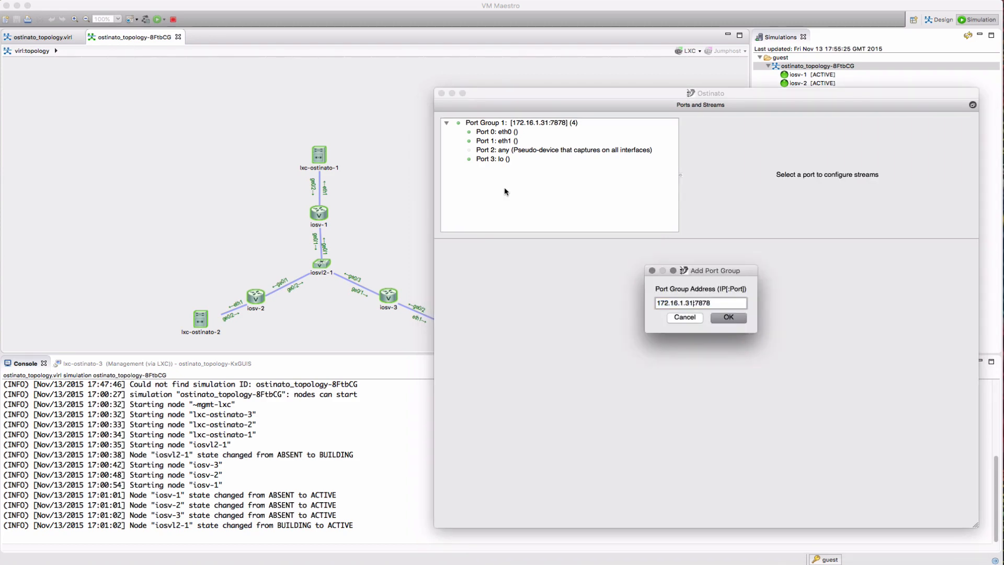
{"action": "key", "text": "Return"}
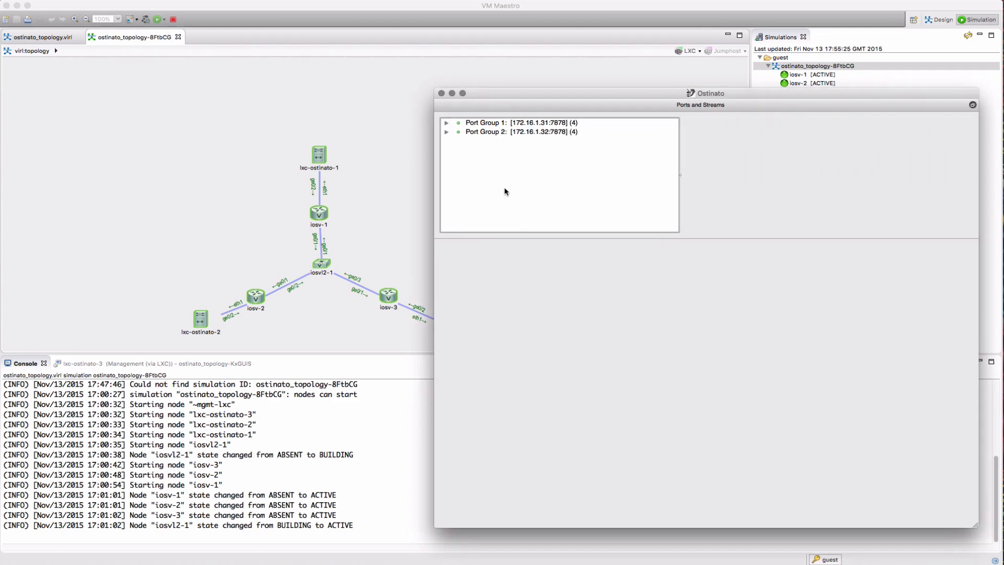
{"action": "right_click", "coordinate": [504, 191]}
{"action": "left_click", "coordinate": [515, 194]}
{"action": "key", "text": "Right"}
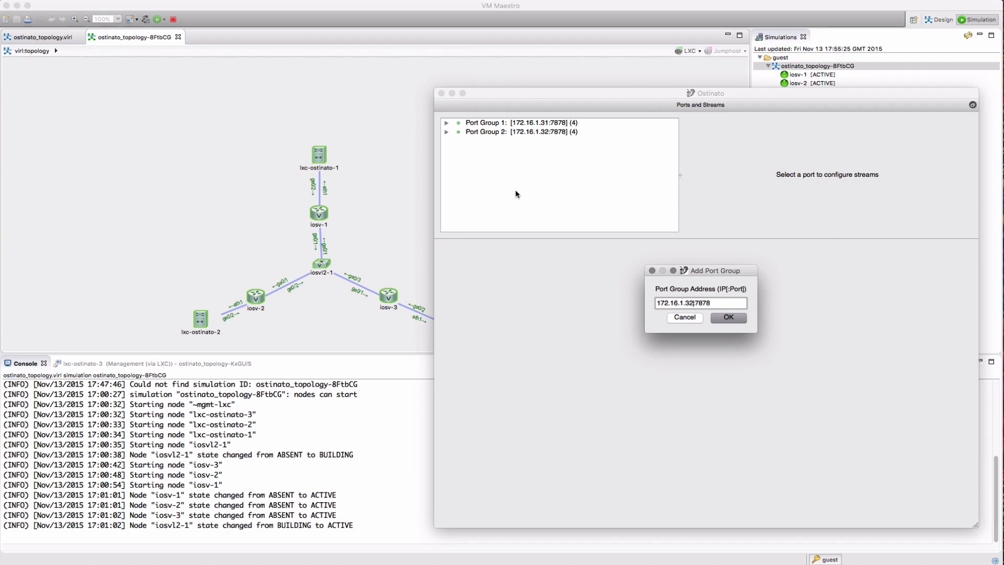
{"action": "key", "text": "Return"}
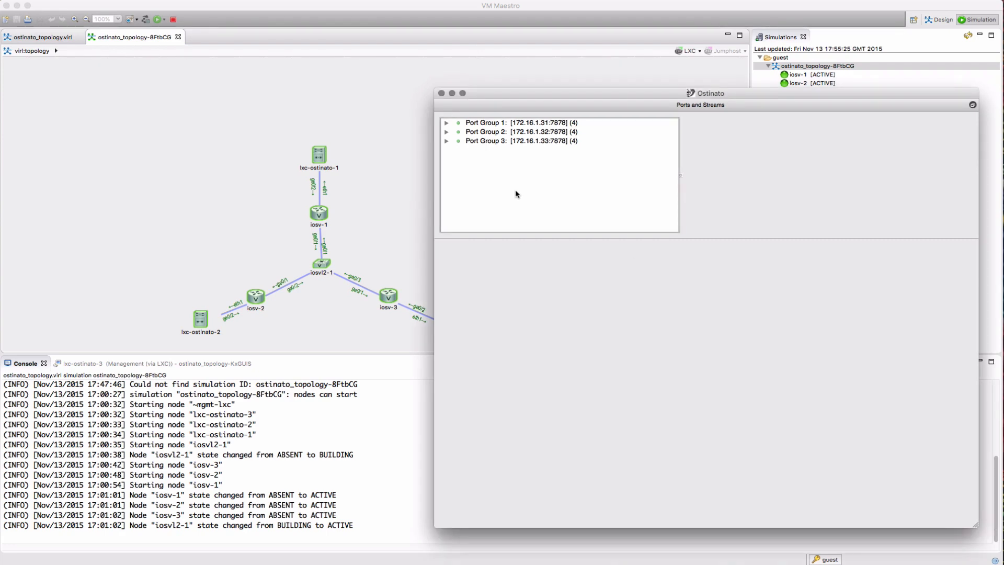
Expand all three port groups and select eth1 of Port Group 1
{"action": "left_click", "coordinate": [446, 141]}
{"action": "left_click", "coordinate": [446, 131]}
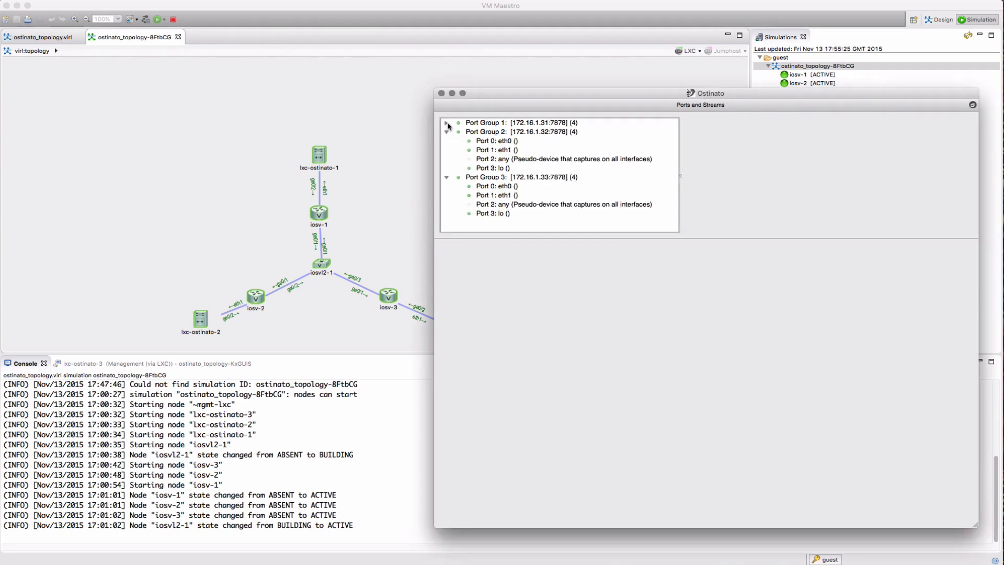
{"action": "left_click", "coordinate": [447, 123]}
{"action": "scroll", "coordinate": [519, 204], "scroll_direction": "down", "scroll_amount": 1}
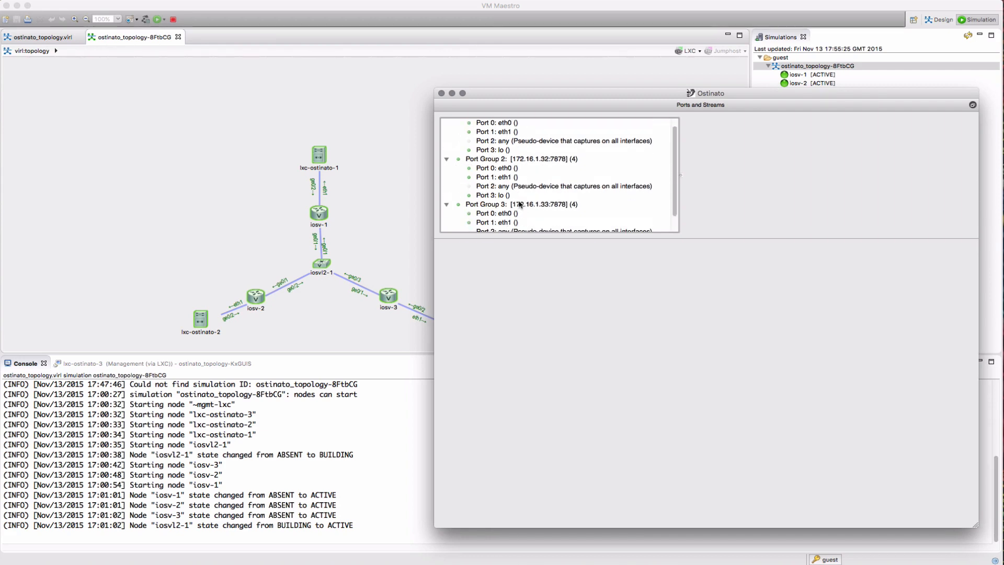
{"action": "scroll", "coordinate": [519, 203], "scroll_direction": "up", "scroll_amount": 1}
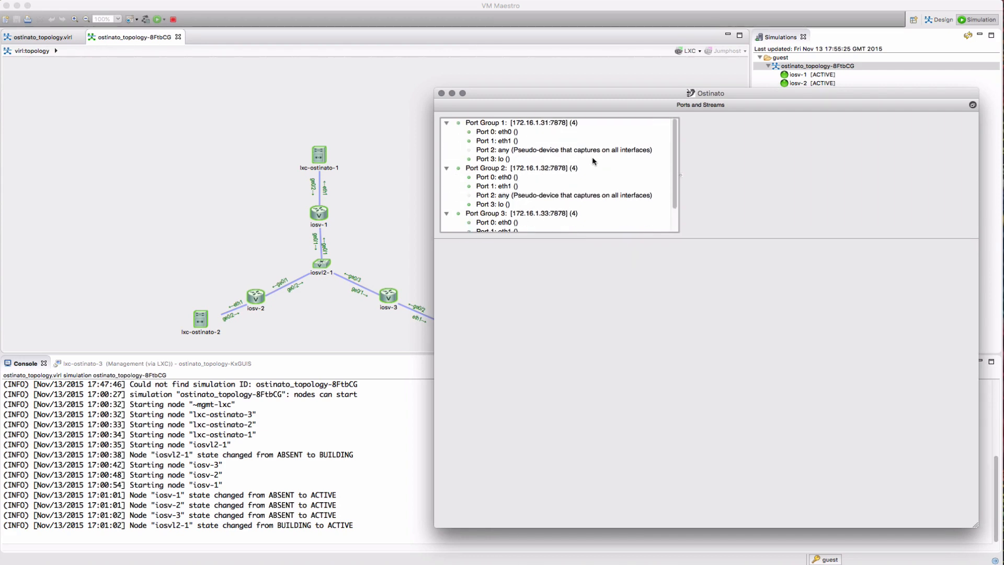
{"action": "left_click", "coordinate": [492, 141]}
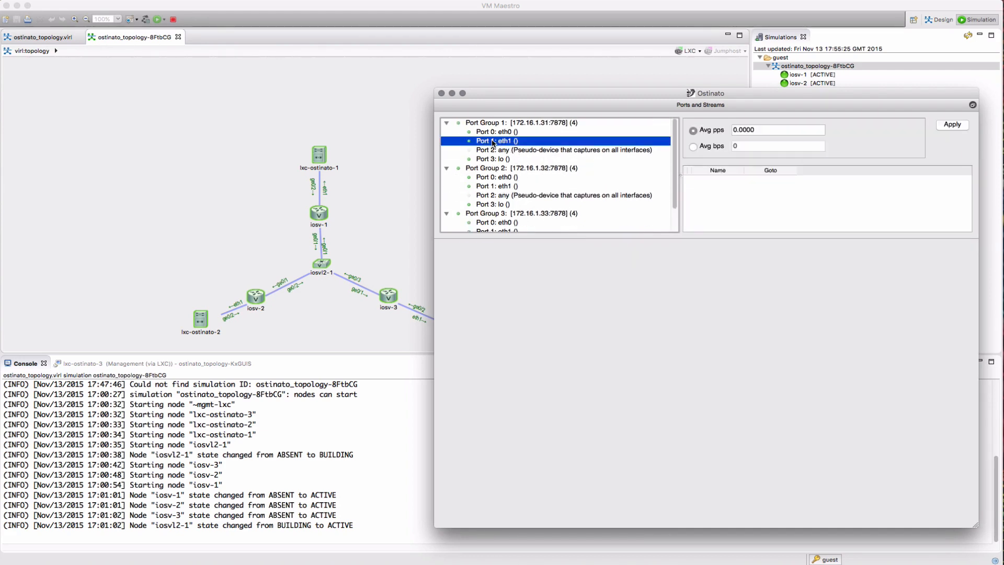
Create a new stream on eth1 and open its editor, enlarged
{"action": "right_click", "coordinate": [766, 202]}
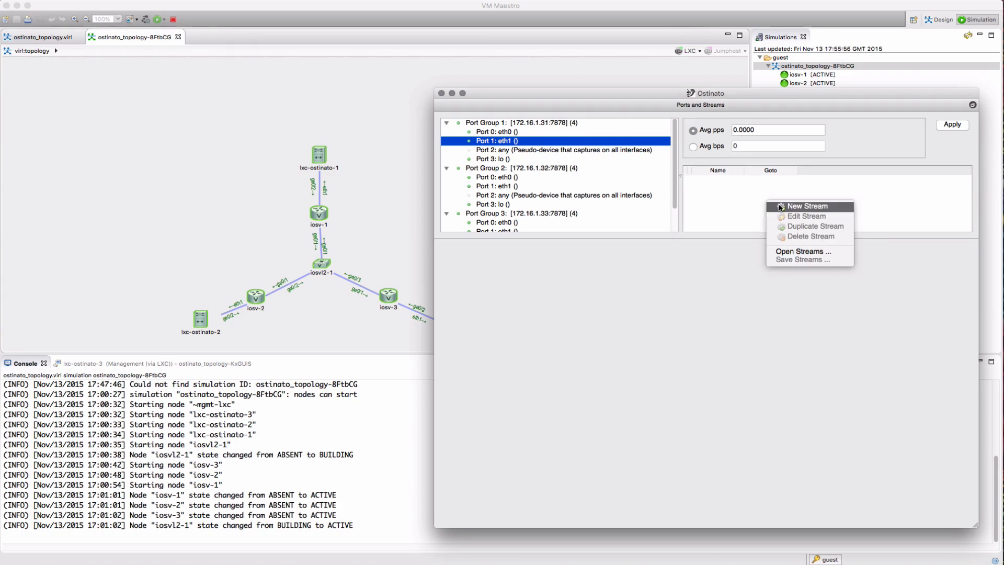
{"action": "left_click", "coordinate": [780, 206]}
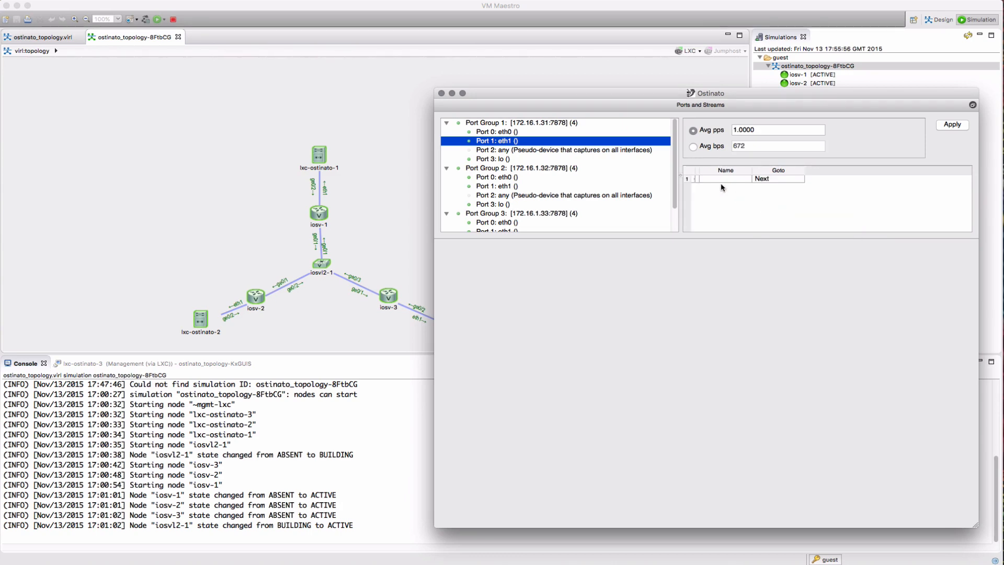
{"action": "left_click", "coordinate": [699, 181]}
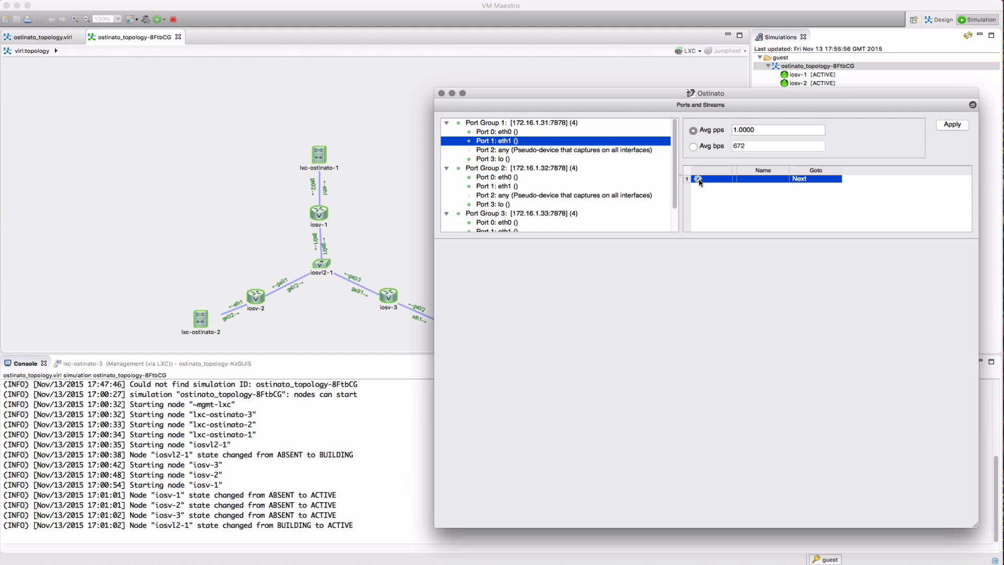
{"action": "left_click", "coordinate": [699, 180]}
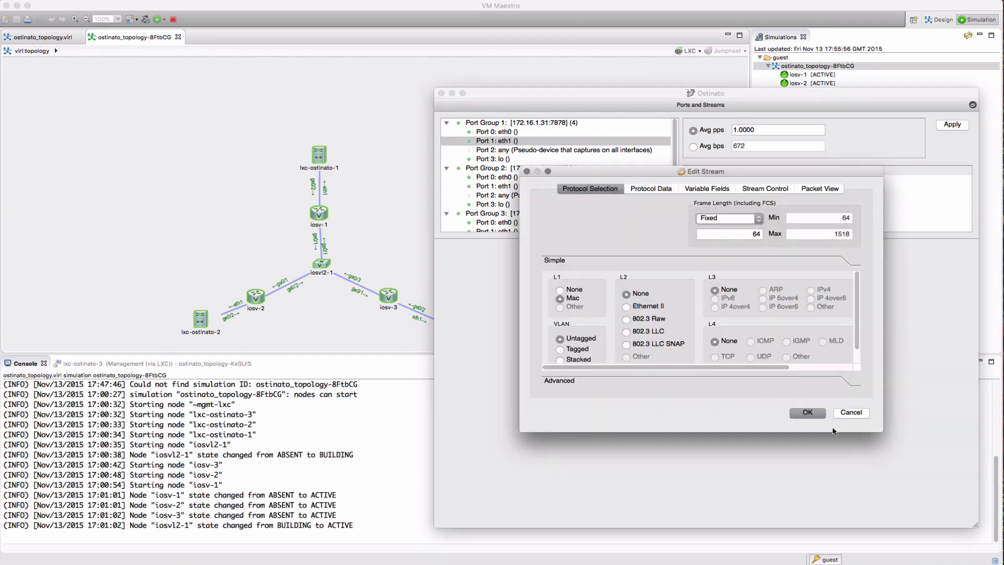
{"action": "left_click_drag", "start_coordinate": [873, 432], "coordinate": [981, 534]}
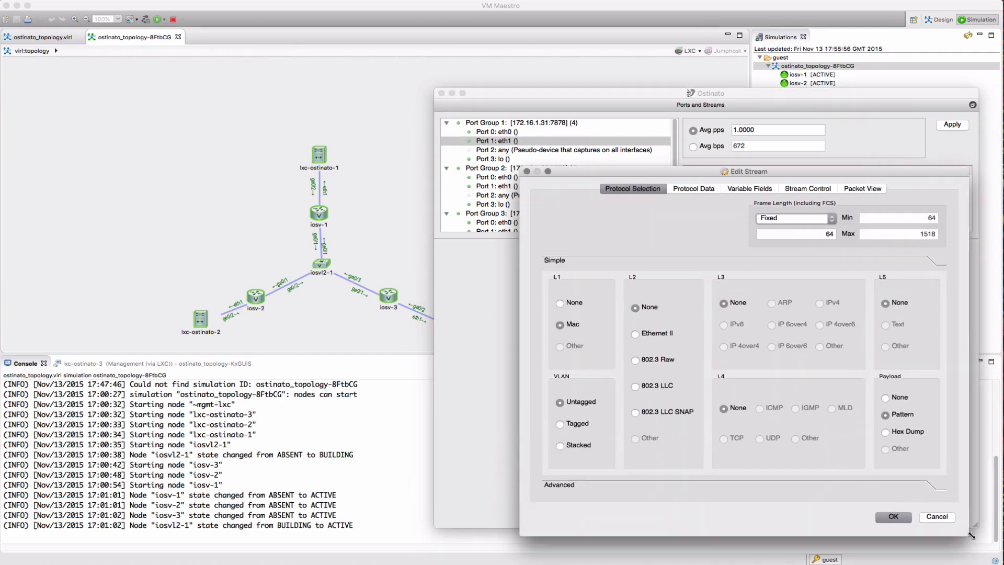
{"action": "left_click_drag", "start_coordinate": [697, 173], "coordinate": [646, 147]}
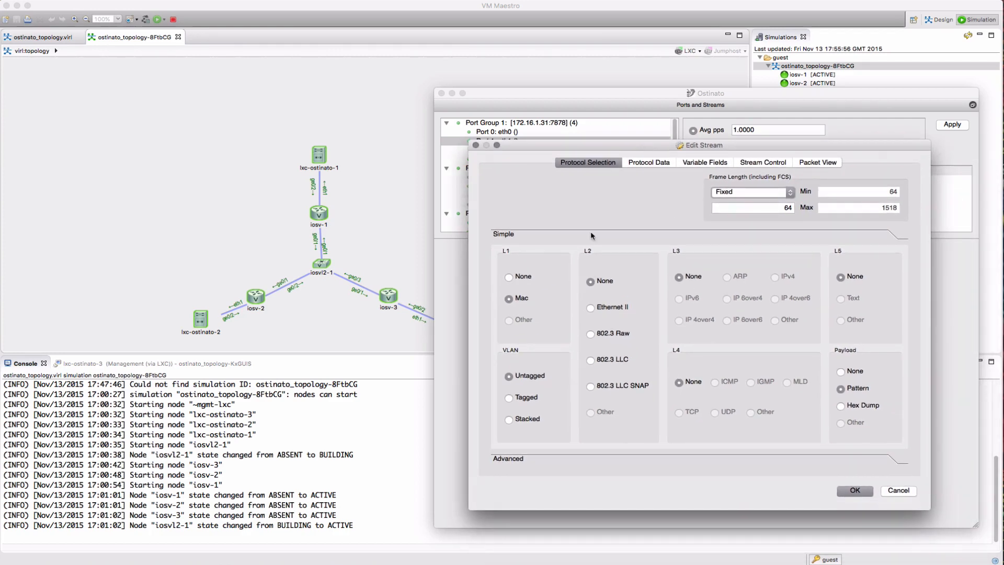
Choose Ethernet II and IPv4 protocols and view the IPv4 header fields
{"action": "left_click", "coordinate": [590, 308]}
{"action": "left_click", "coordinate": [774, 278]}
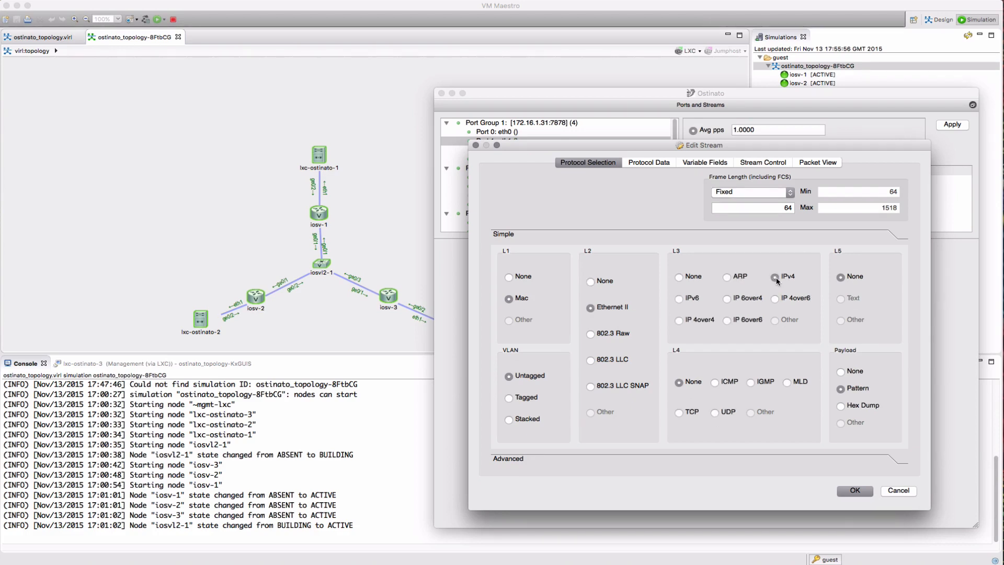
{"action": "left_click", "coordinate": [643, 162]}
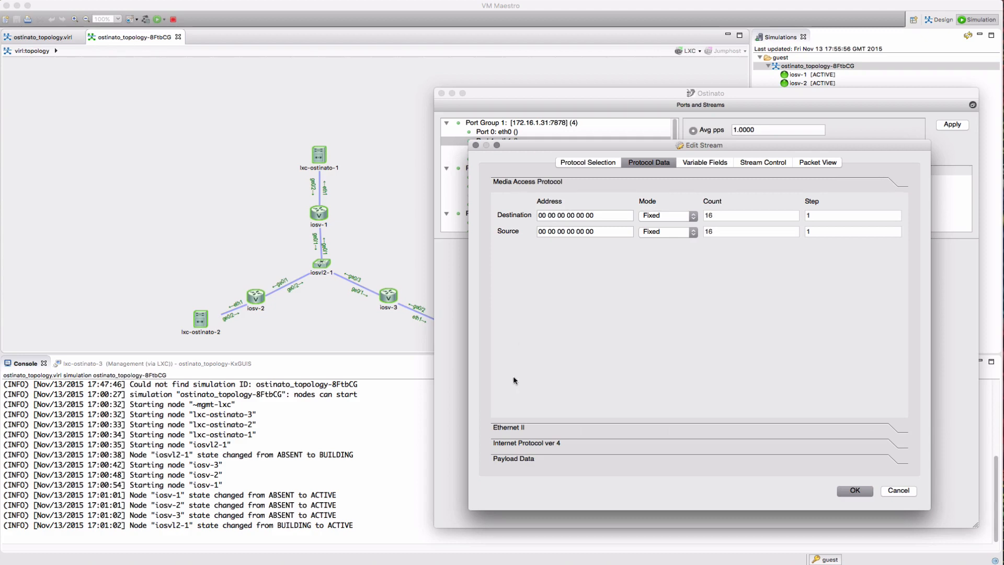
{"action": "left_click", "coordinate": [515, 445]}
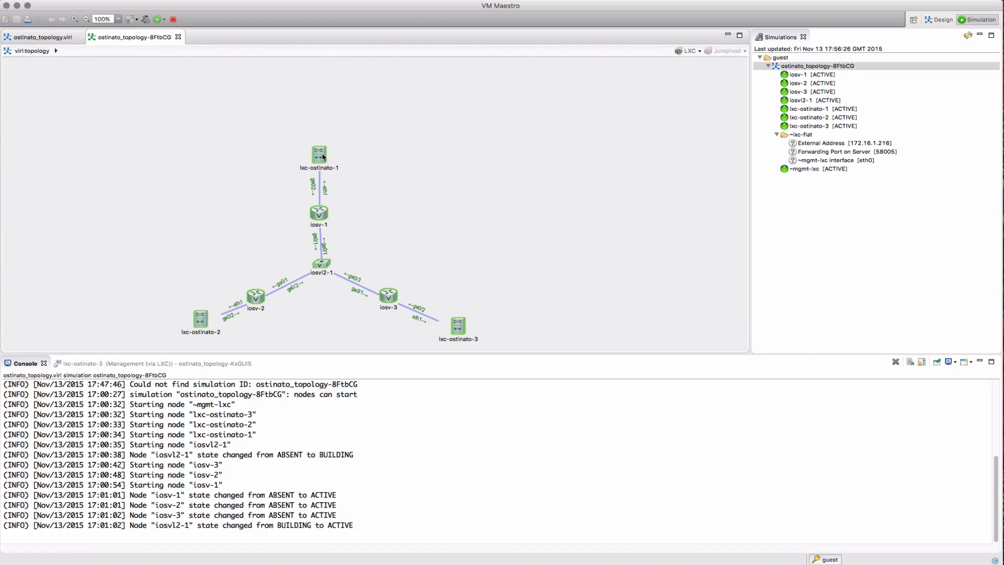
SSH into lxc-ostinato-1 via the management port and show its routing table with netstat -rn
{"action": "right_click", "coordinate": [323, 156]}
{"action": "mouse_move", "coordinate": [397, 158]}
{"action": "left_click", "coordinate": [442, 161]}
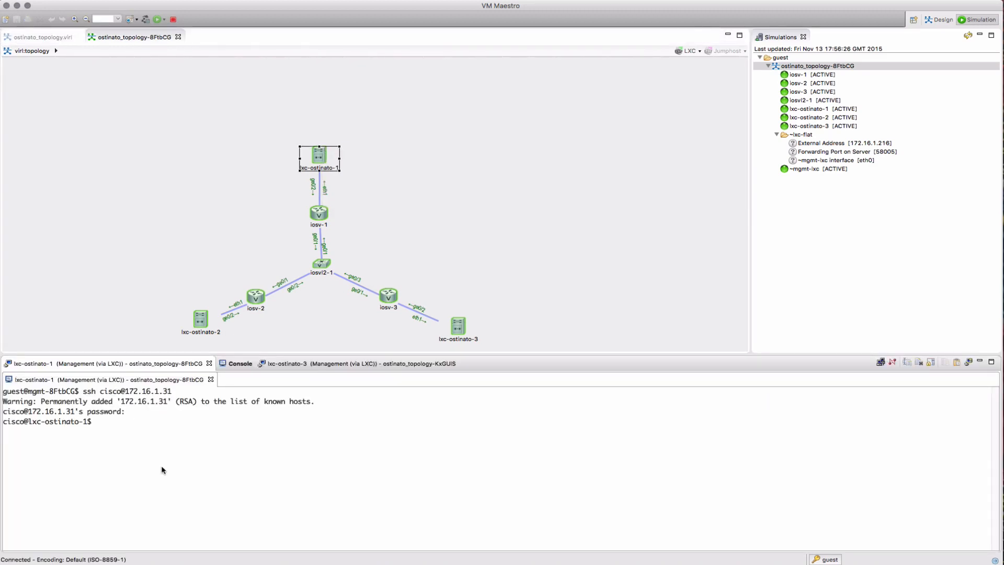
{"action": "type", "text": "netstat -rn"}
{"action": "key", "text": "Return"}
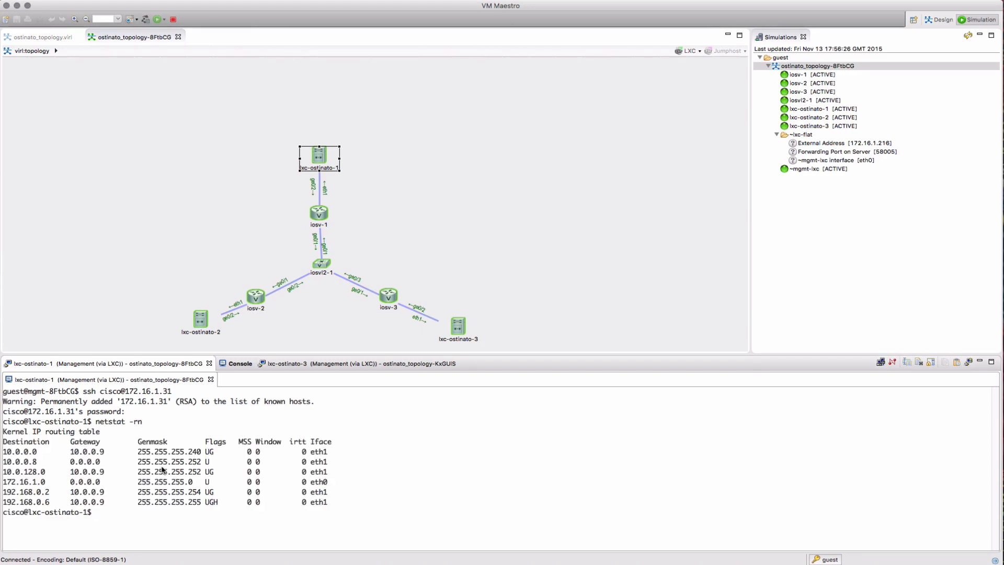
Ping 10.0.0.14 and 10.0.128.2, then display eth1's details with ifconfig
{"action": "type", "text": "ping 10.0.0.14"}
{"action": "key", "text": "Return"}
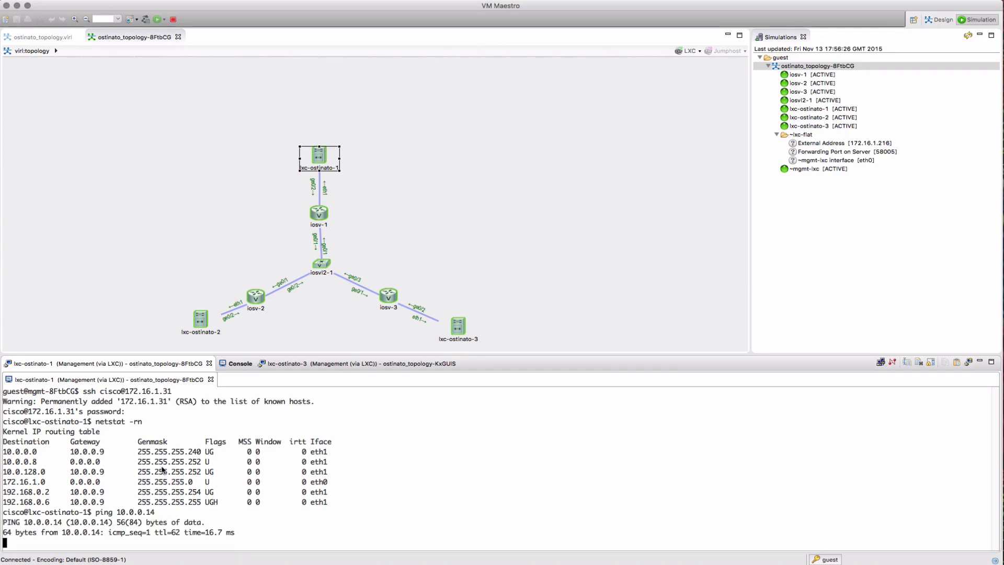
{"action": "key", "text": "ctrl+c"}
{"action": "key", "text": "Up"}
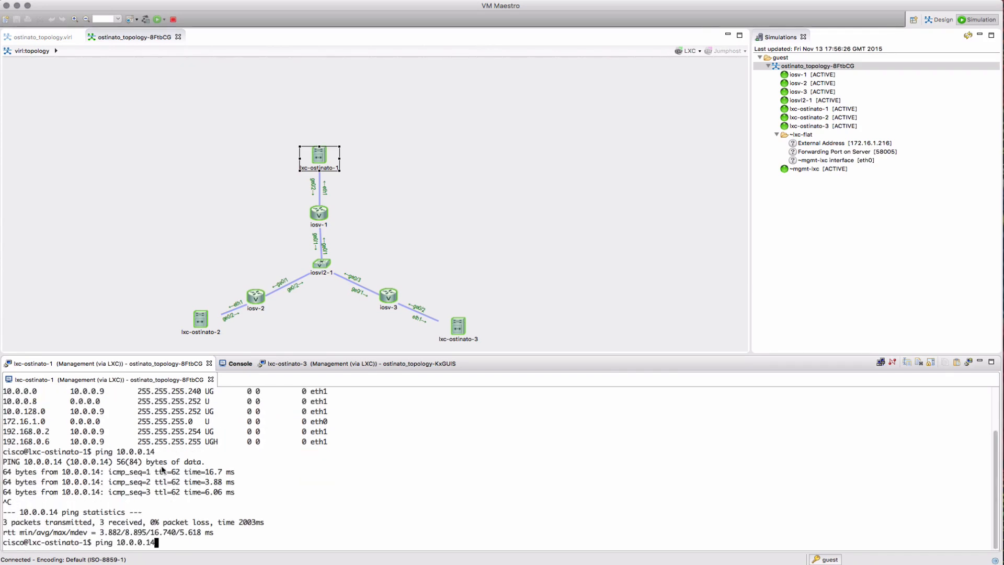
{"action": "key", "text": "BackSpace"}
{"action": "key", "text": "BackSpace"}
{"action": "key", "text": "BackSpace"}
{"action": "key", "text": "BackSpace"}
{"action": "type", "text": "128.2"}
{"action": "key", "text": "Return"}
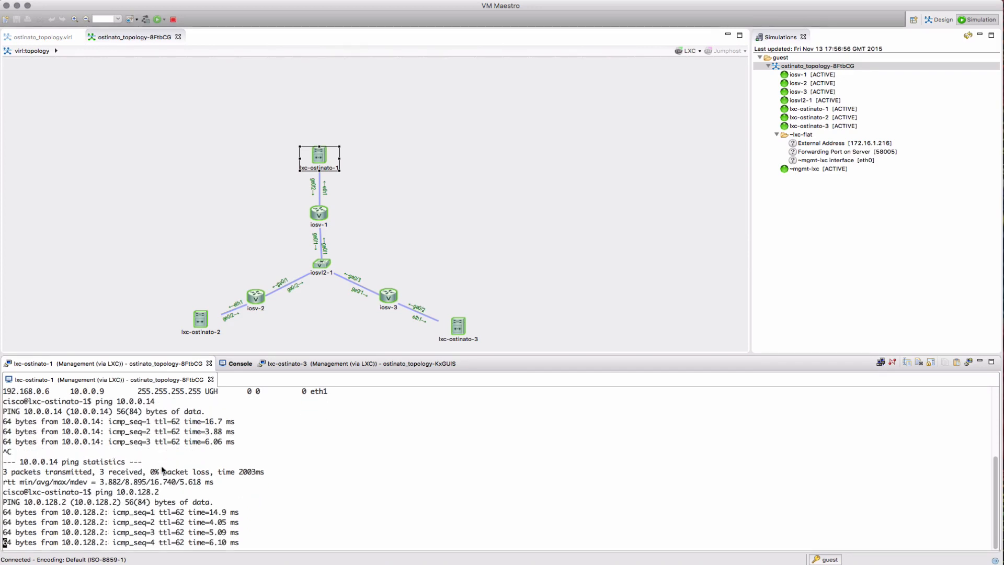
{"action": "key", "text": "ctrl+c"}
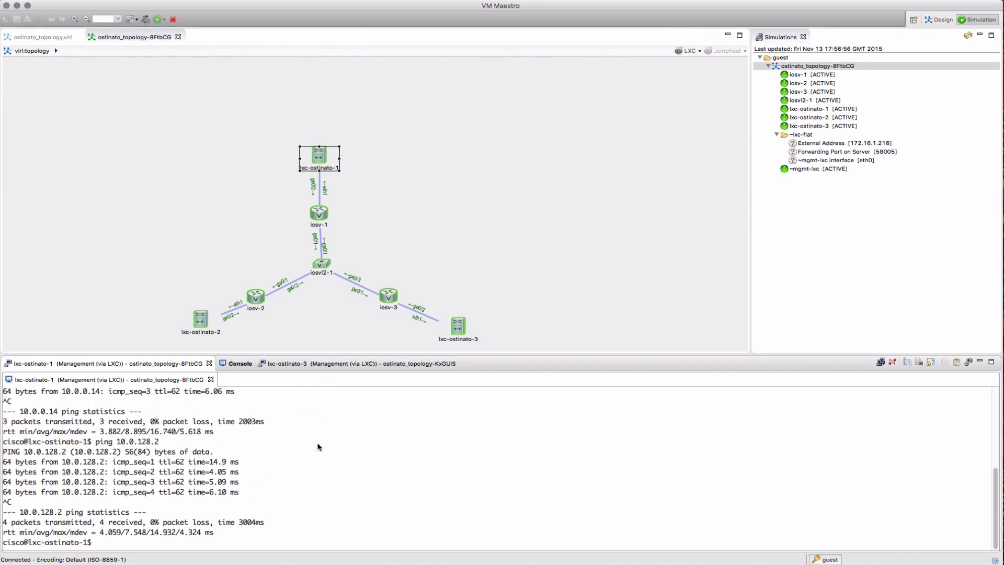
{"action": "type", "text": "ifconfig eth1"}
{"action": "key", "text": "Return"}
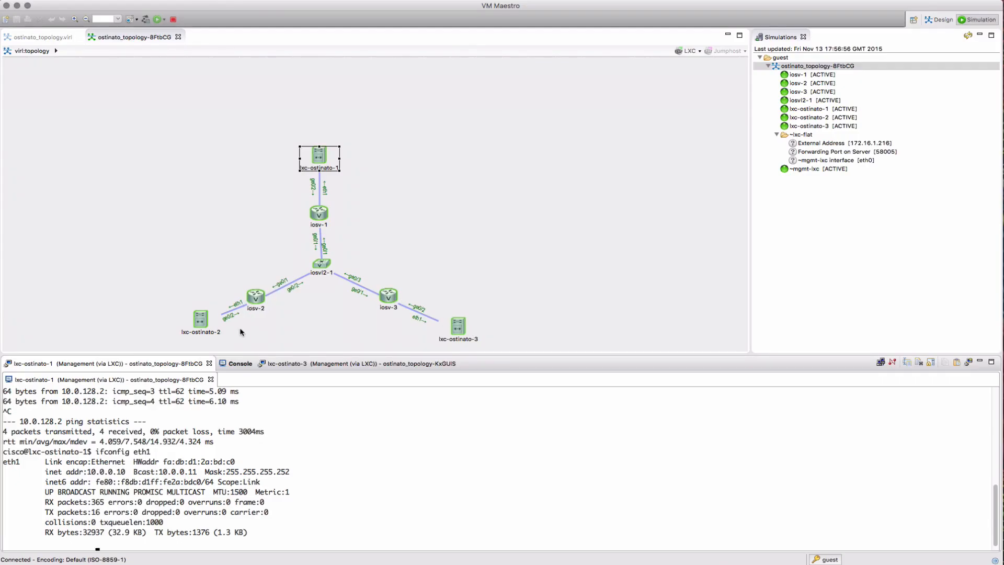
Launch the Live Visualization of the running simulation
{"action": "right_click", "coordinate": [797, 67]}
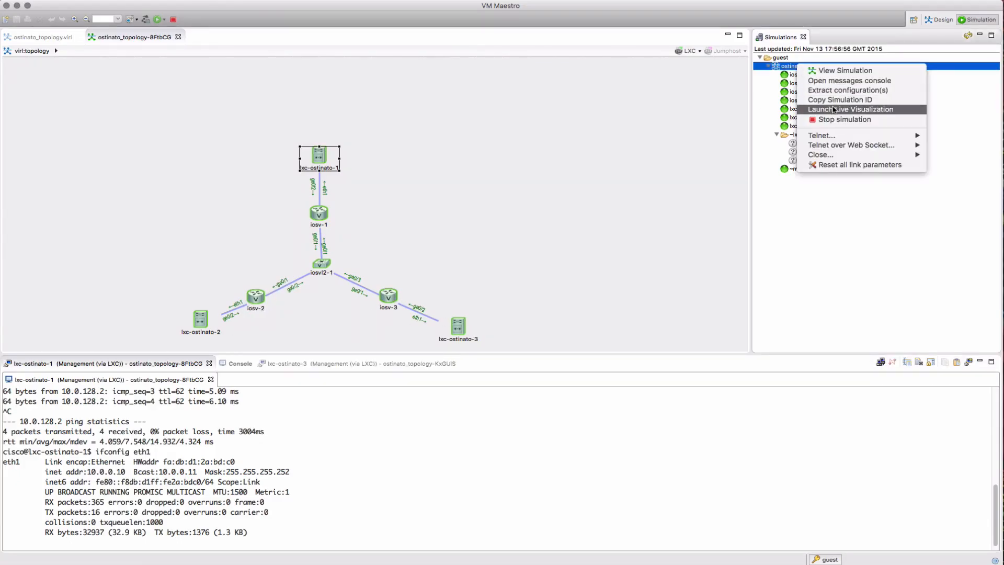
{"action": "left_click", "coordinate": [805, 109]}
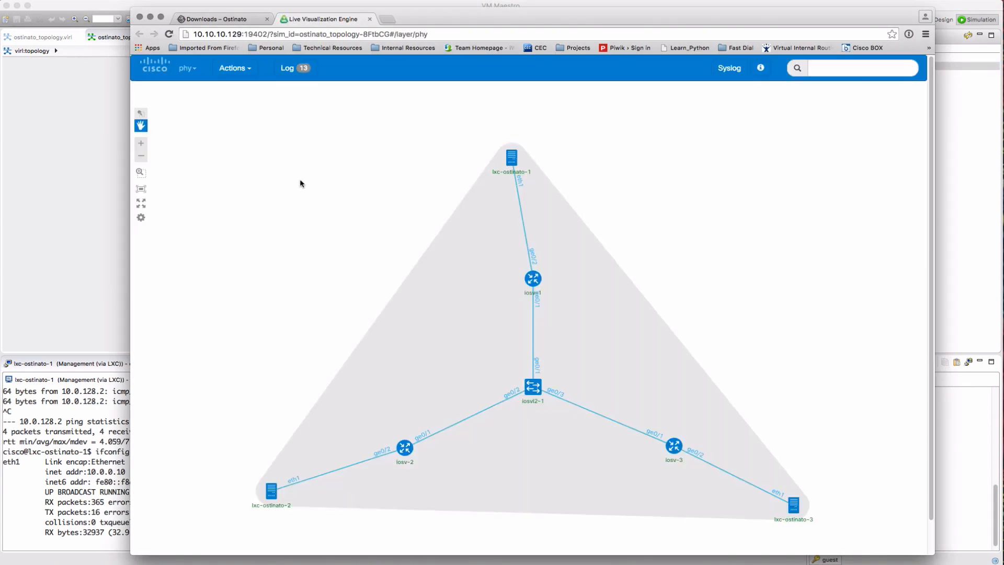
{"action": "left_click", "coordinate": [291, 72]}
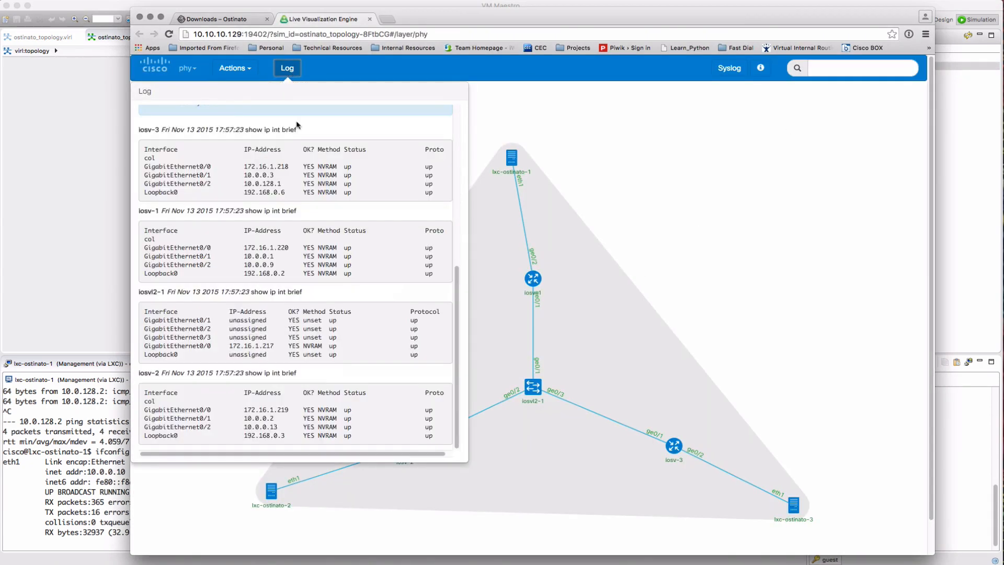
{"action": "left_click", "coordinate": [287, 73]}
Collect ARP tables from all devices and select 10.0.0.9's MAC in the log
{"action": "left_click", "coordinate": [232, 71]}
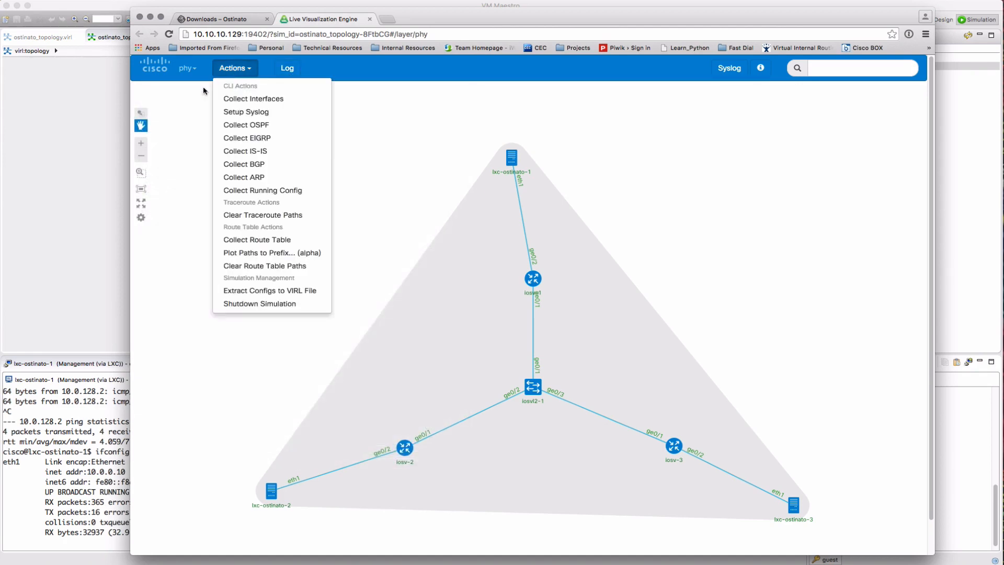
{"action": "left_click", "coordinate": [244, 178]}
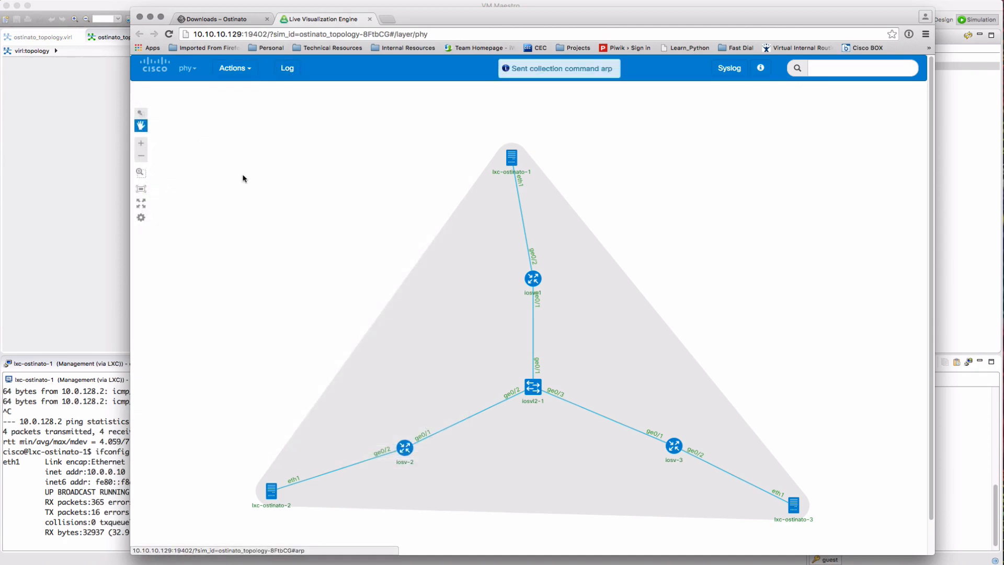
{"action": "left_click", "coordinate": [301, 70]}
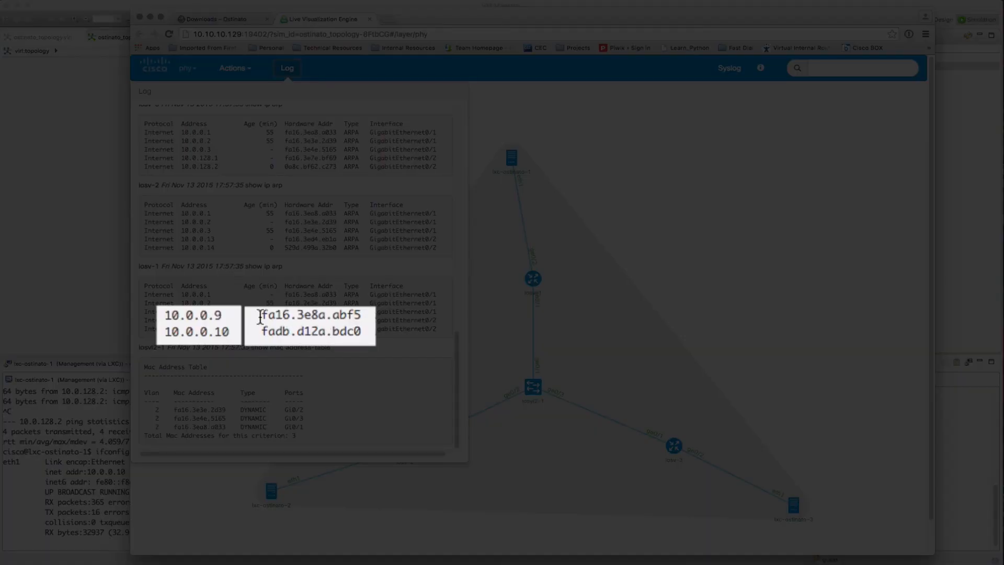
{"action": "left_click_drag", "start_coordinate": [260, 338], "coordinate": [361, 316]}
Set the stream's destination MAC to 10.0.0.9's address, fa16.3e8a.abf5
{"action": "right_click", "coordinate": [330, 319]}
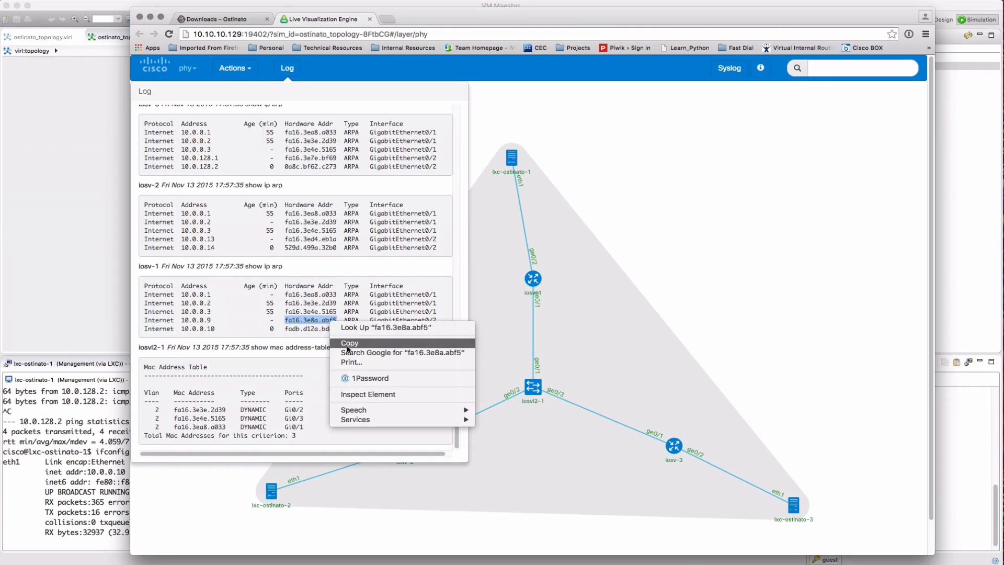
{"action": "left_click", "coordinate": [345, 339]}
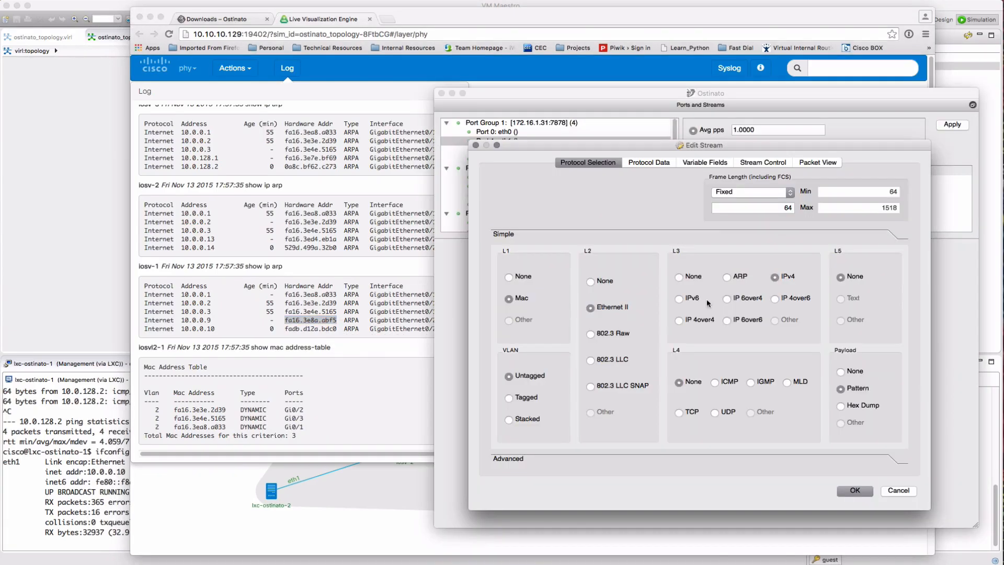
{"action": "left_click", "coordinate": [648, 167]}
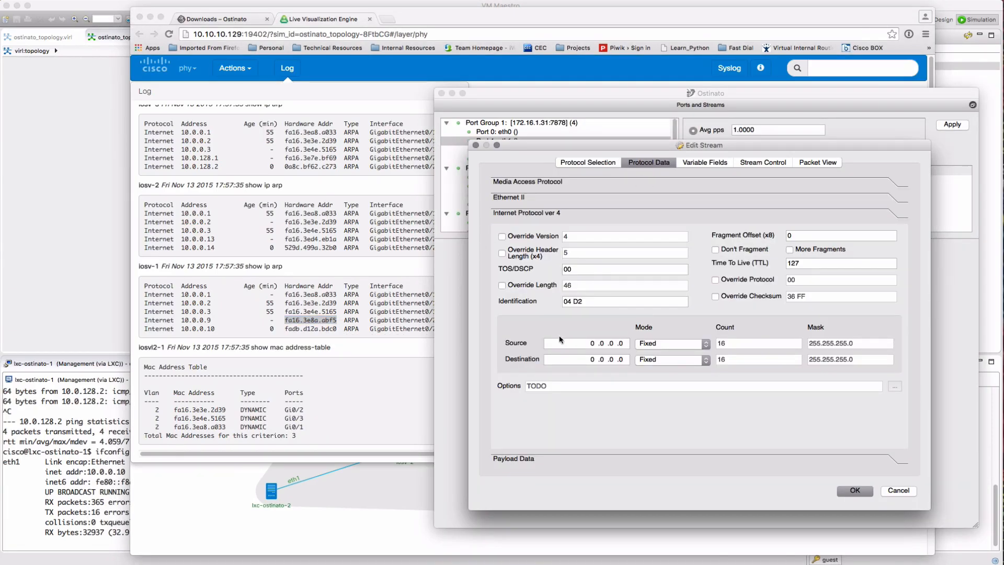
{"action": "left_click", "coordinate": [512, 182]}
{"action": "left_click_drag", "start_coordinate": [595, 215], "coordinate": [532, 215]}
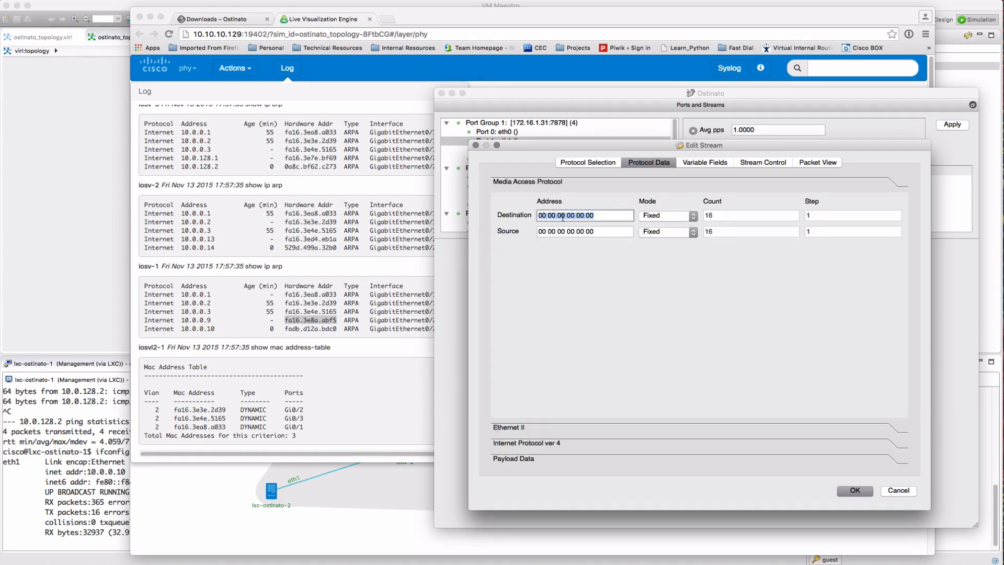
{"action": "right_click", "coordinate": [561, 216]}
{"action": "left_click", "coordinate": [581, 260]}
Set the stream's source MAC to 10.0.0.10's address, fadb.d12a.bdc0
{"action": "left_click", "coordinate": [302, 327]}
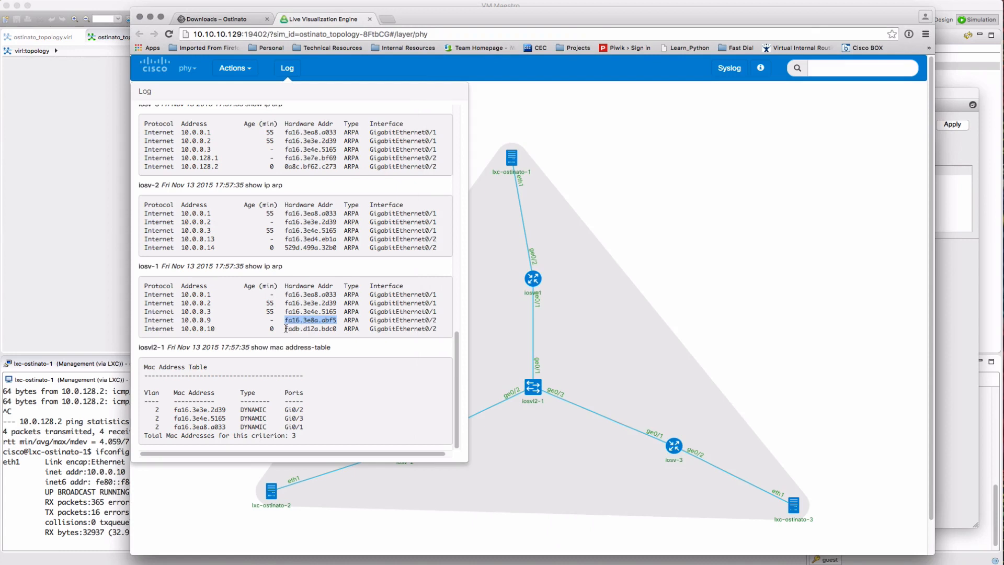
{"action": "left_click_drag", "start_coordinate": [285, 328], "coordinate": [336, 328]}
{"action": "right_click", "coordinate": [335, 329]}
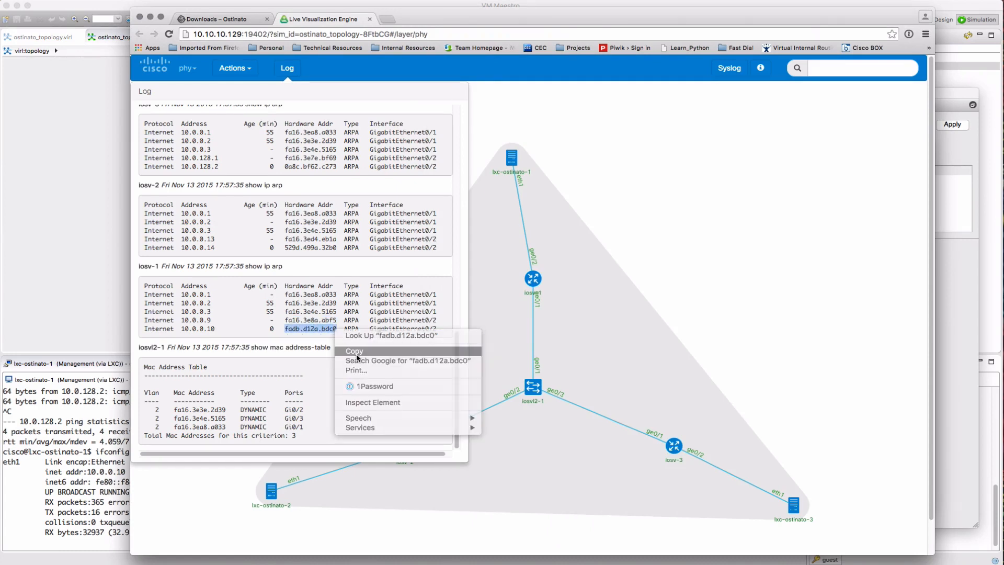
{"action": "left_click", "coordinate": [357, 352]}
{"action": "key", "text": "super+Tab"}
{"action": "left_click_drag", "start_coordinate": [538, 231], "coordinate": [572, 234]}
{"action": "right_click", "coordinate": [571, 235]}
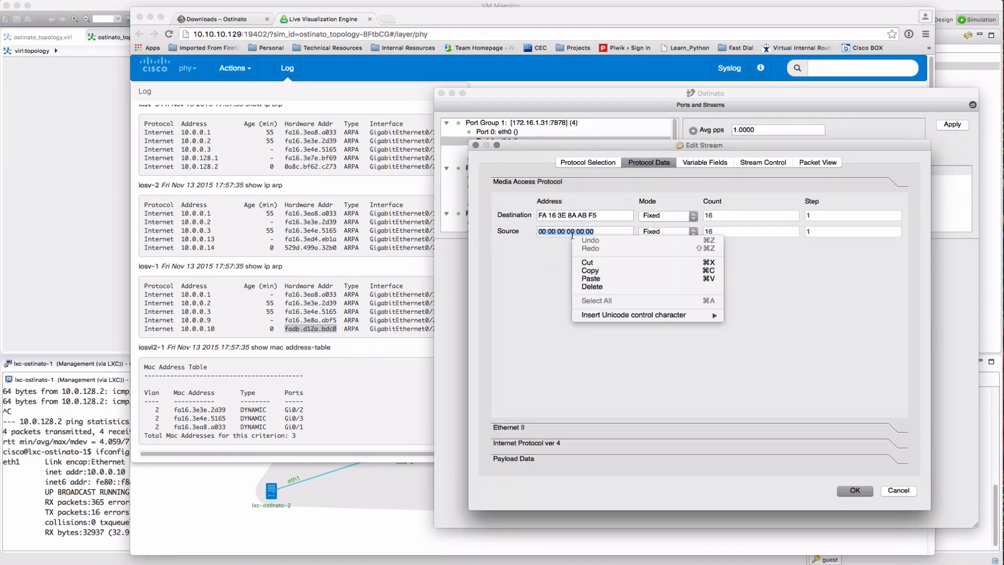
{"action": "left_click", "coordinate": [596, 278]}
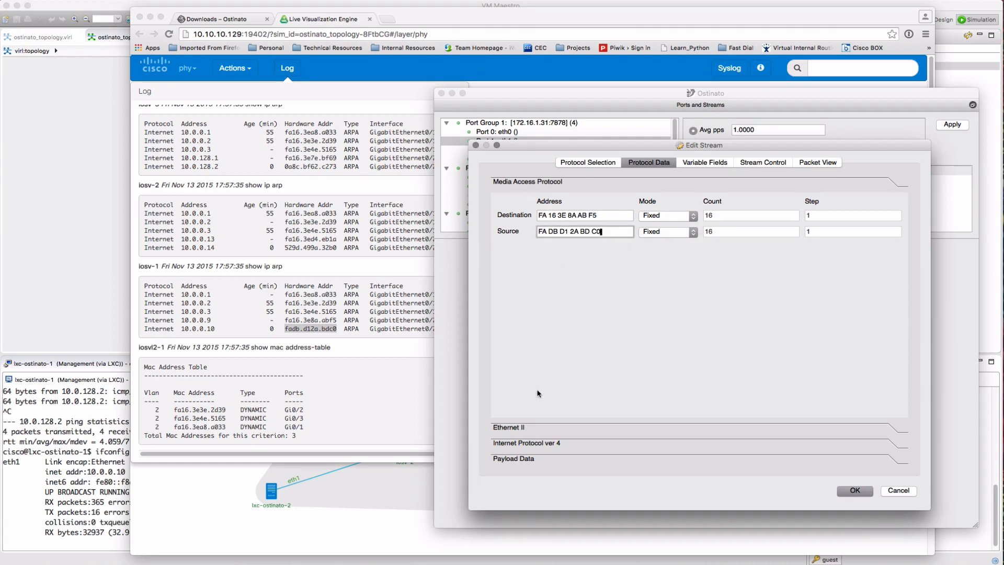
Set the IPv4 source to 10.0.0.10 and destination to 10.0.0.14
{"action": "left_click", "coordinate": [519, 443]}
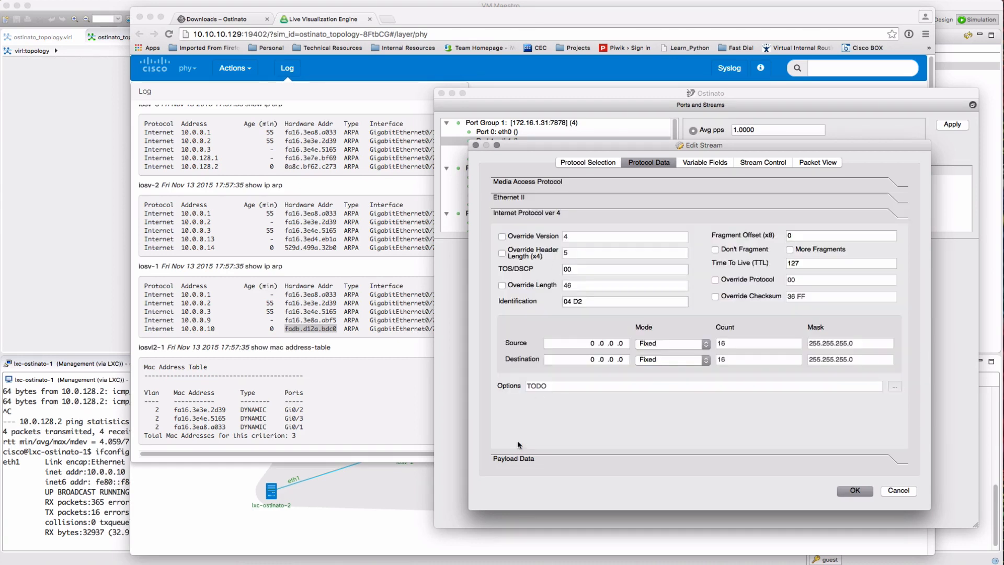
{"action": "triple_click", "coordinate": [588, 342]}
{"action": "type", "text": "10 "}
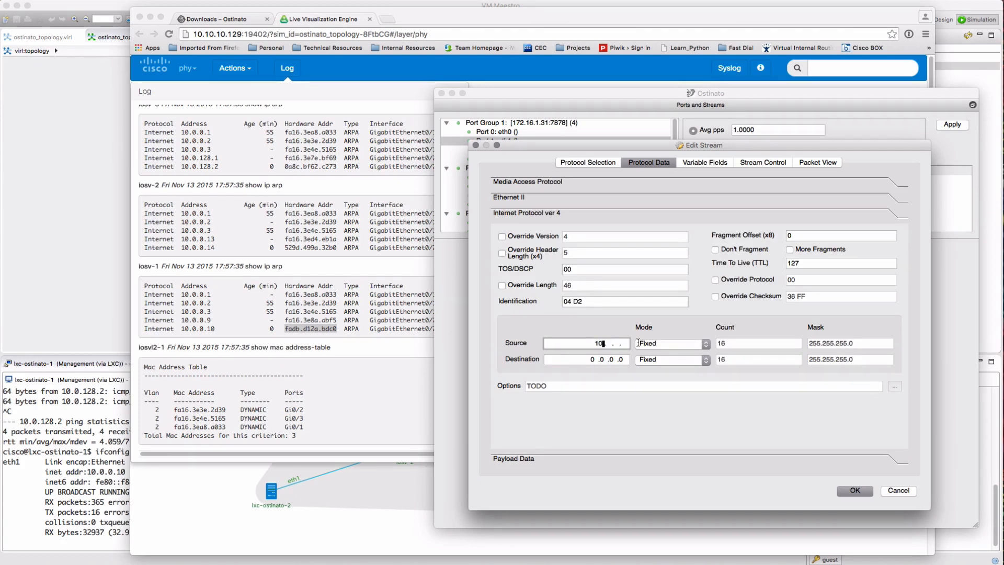
{"action": "type", "text": ".0 .0 ."}
{"action": "type", "text": "10"}
{"action": "key", "text": "Tab"}
{"action": "left_click", "coordinate": [590, 362]}
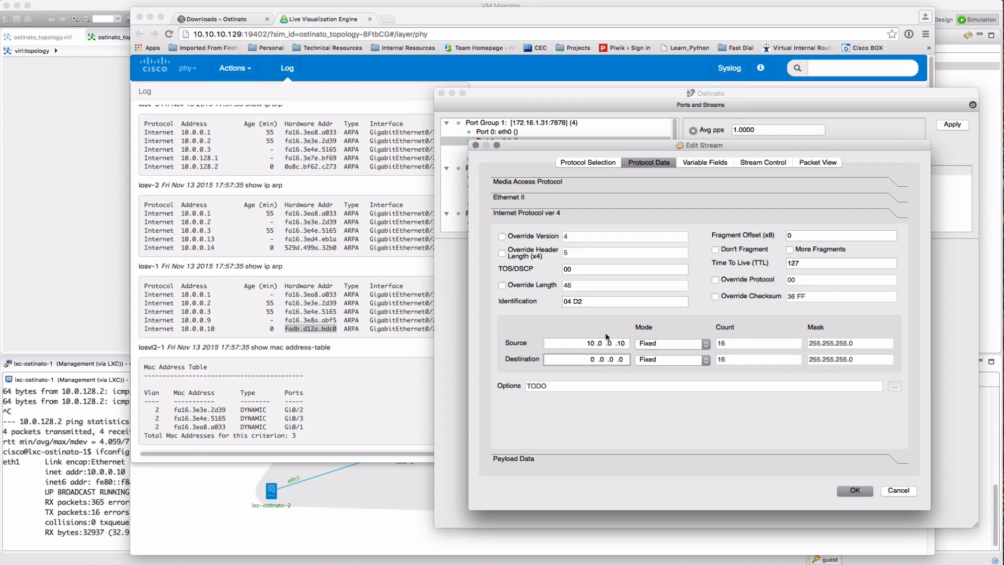
{"action": "type", "text": "10 .0 .0 .14"}
{"action": "key", "text": "Tab"}
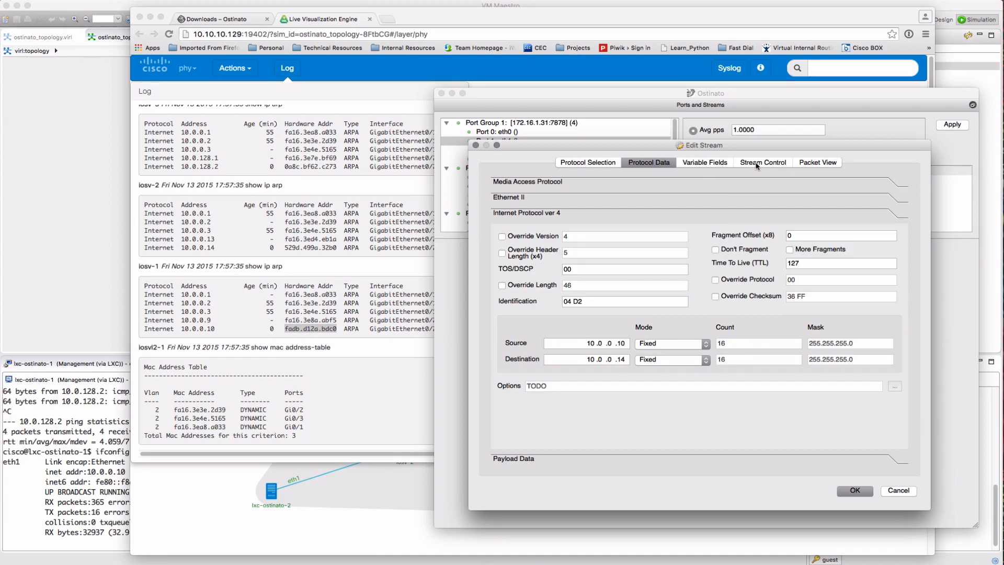
Set the stream to send 1000 packets at 100 packets per second
{"action": "left_click", "coordinate": [703, 166]}
{"action": "left_click", "coordinate": [768, 167]}
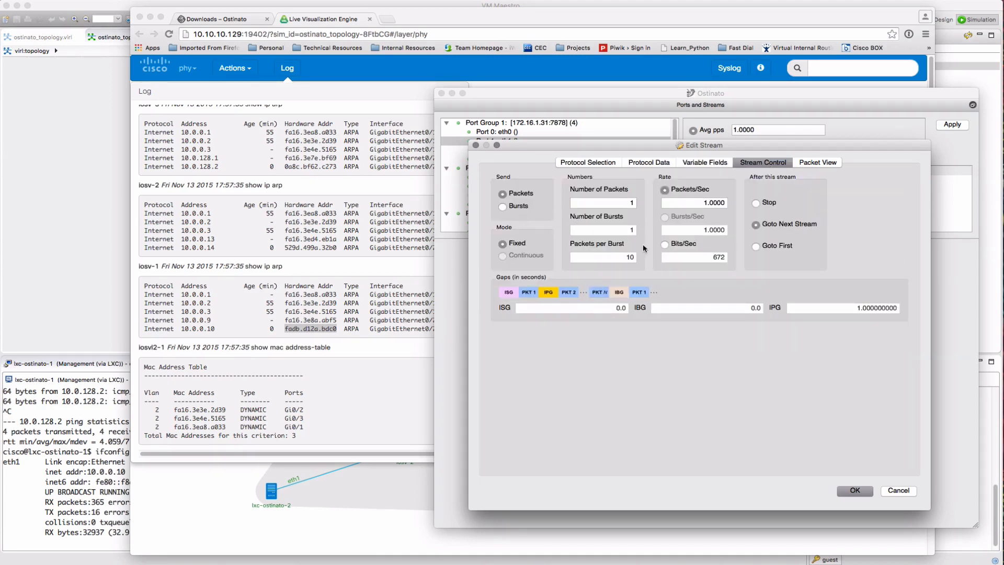
{"action": "left_click", "coordinate": [618, 202]}
{"action": "type", "text": "000"}
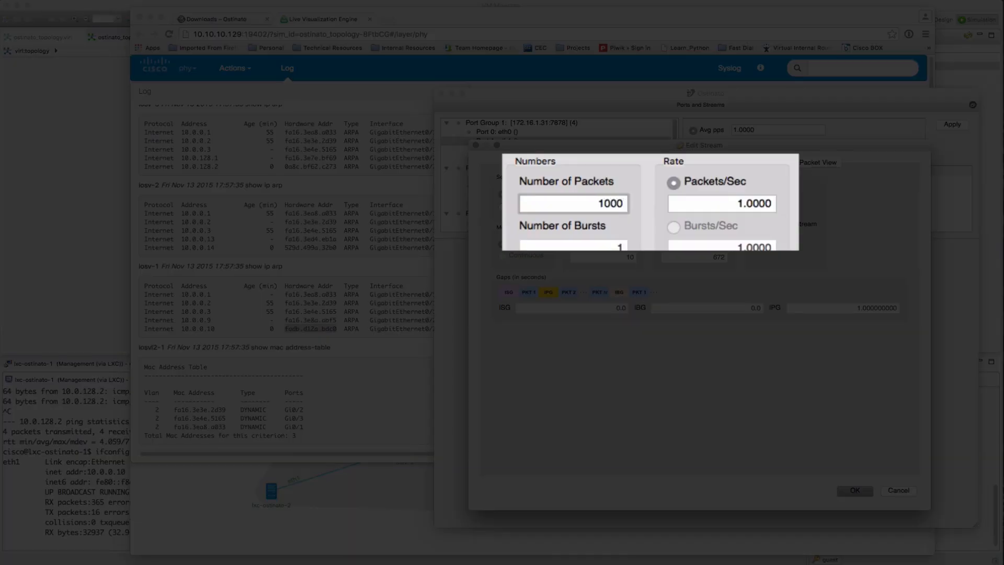
{"action": "left_click", "coordinate": [741, 205]}
{"action": "type", "text": "00"}
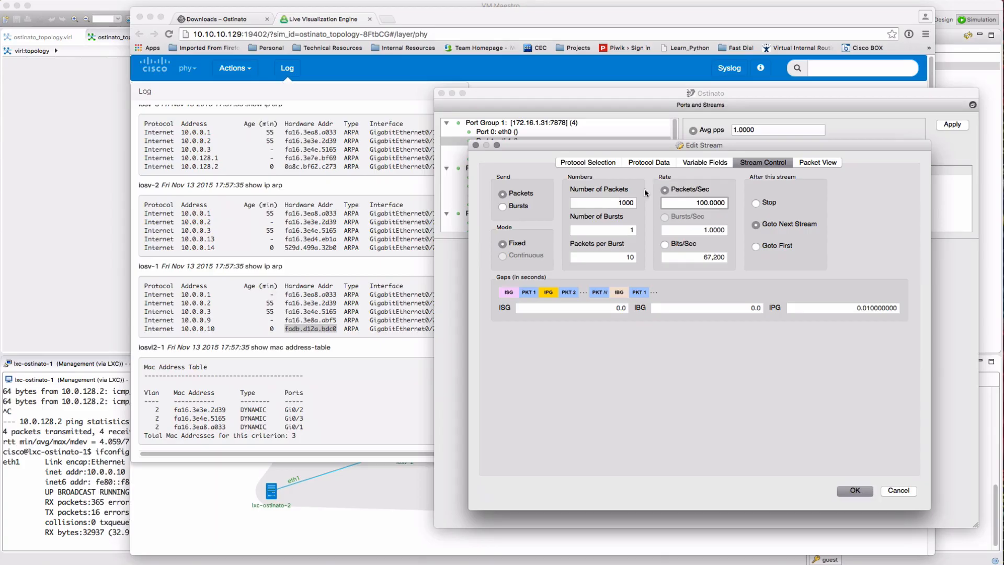
Set a fixed 100-byte frame length, confirm the stream and apply it to the port
{"action": "left_click", "coordinate": [653, 165]}
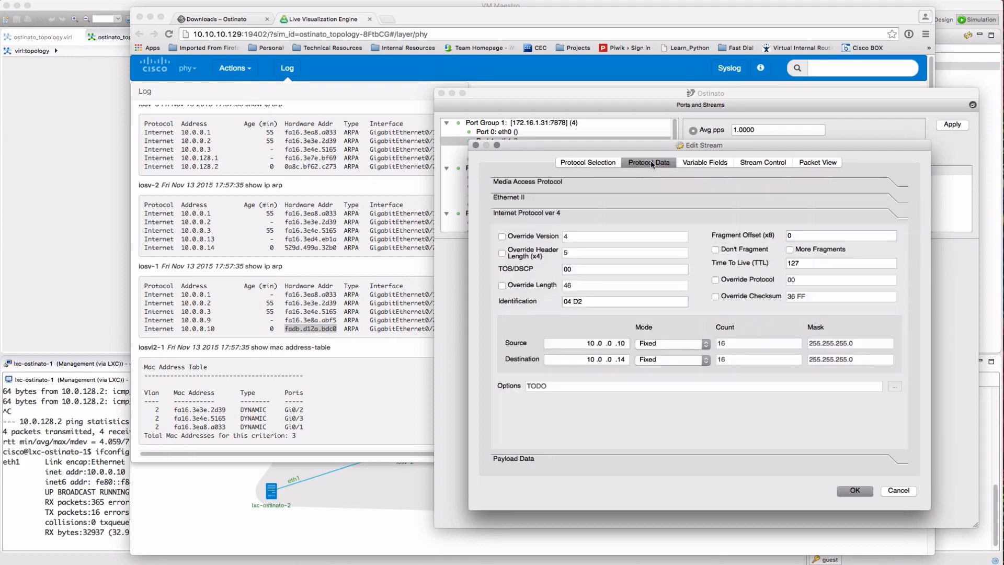
{"action": "left_click", "coordinate": [597, 163]}
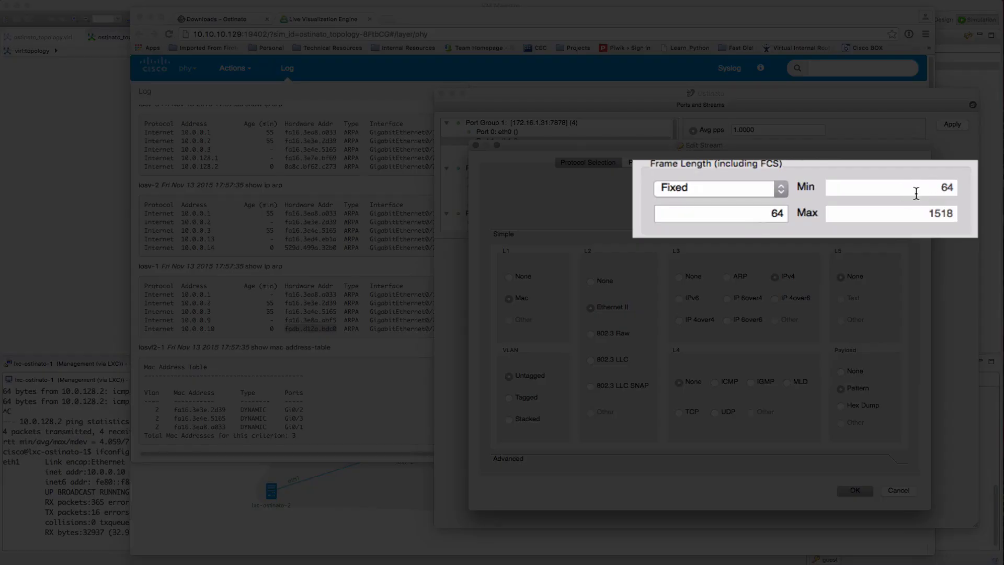
{"action": "double_click", "coordinate": [777, 212]}
{"action": "type", "text": "100"}
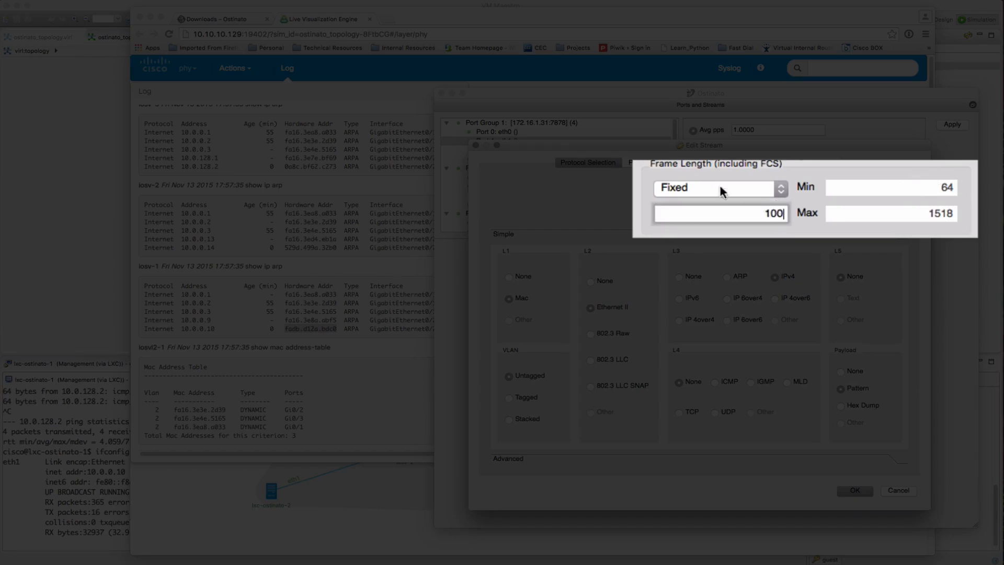
{"action": "left_click", "coordinate": [761, 162]}
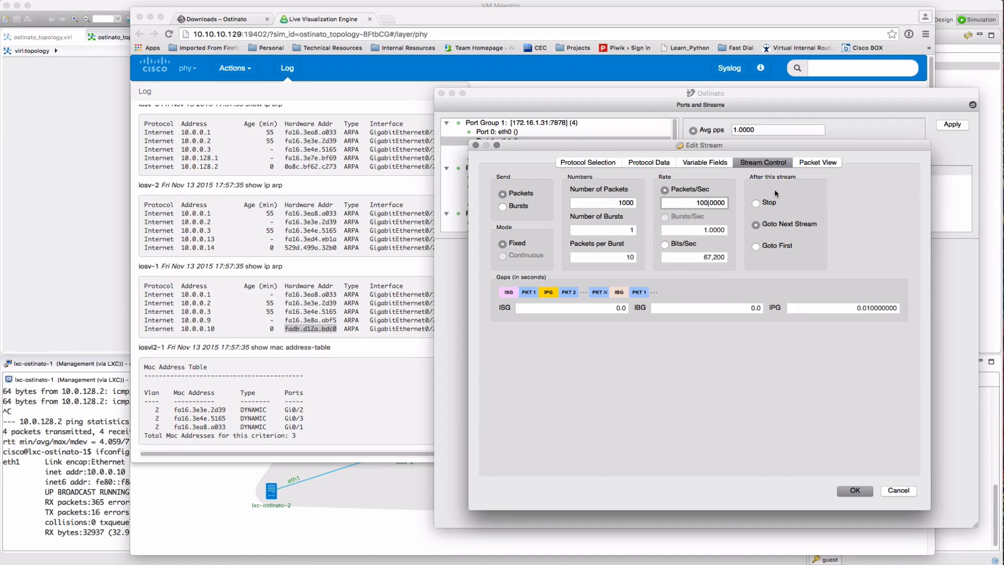
{"action": "left_click", "coordinate": [855, 490]}
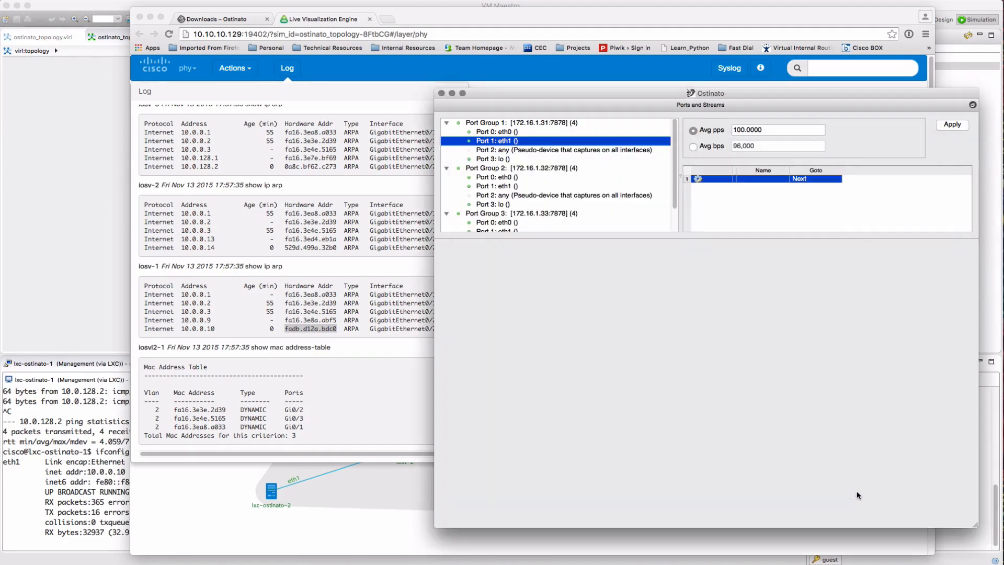
{"action": "left_click", "coordinate": [952, 125]}
{"action": "left_click", "coordinate": [150, 17]}
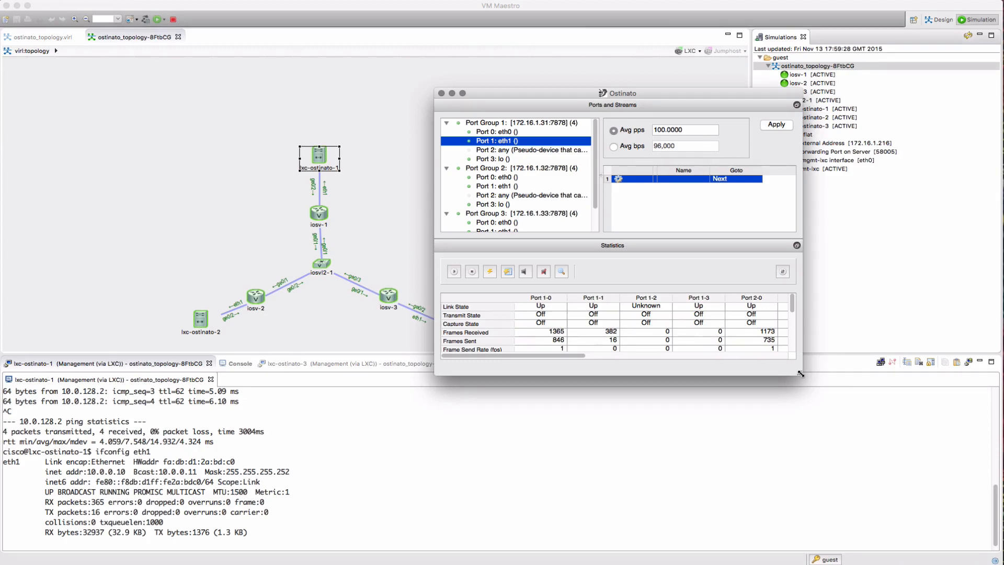
Enlarge the Ostinato window and float the Statistics panel as a larger separate window
{"action": "left_click_drag", "start_coordinate": [799, 373], "coordinate": [960, 536]}
{"action": "left_click_drag", "start_coordinate": [707, 408], "coordinate": [709, 295]}
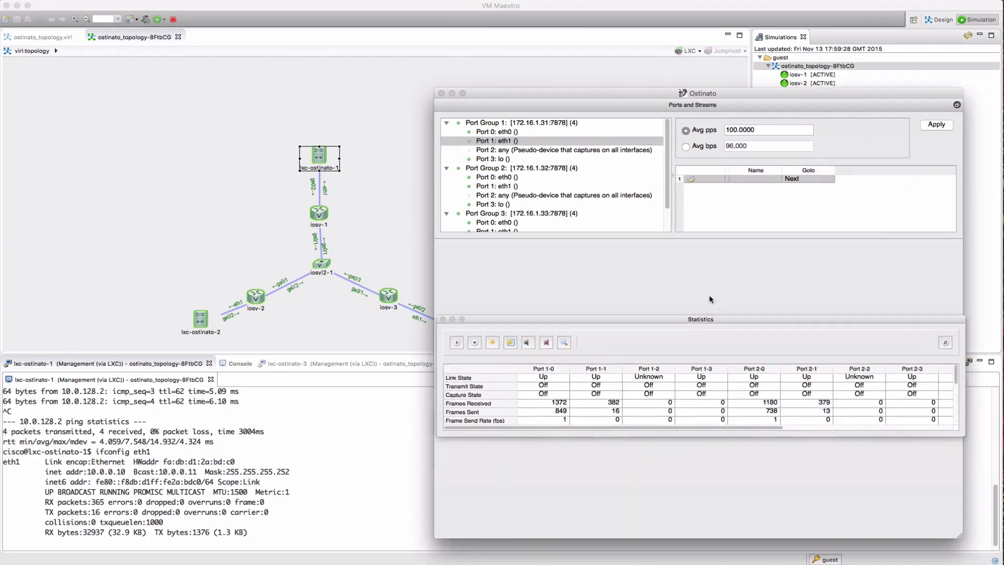
{"action": "left_click_drag", "start_coordinate": [755, 401], "coordinate": [751, 499]}
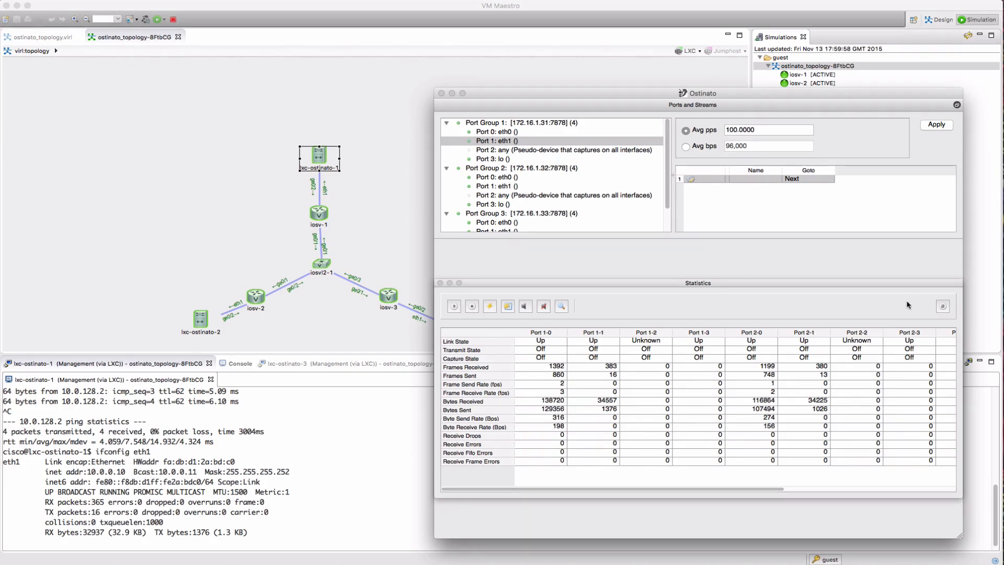
Limit the statistics display to Port 1-1 and Port 2-1
{"action": "left_click", "coordinate": [941, 307]}
{"action": "left_click_drag", "start_coordinate": [647, 292], "coordinate": [645, 329]}
{"action": "left_click", "coordinate": [625, 325]}
{"action": "left_click", "coordinate": [570, 298]}
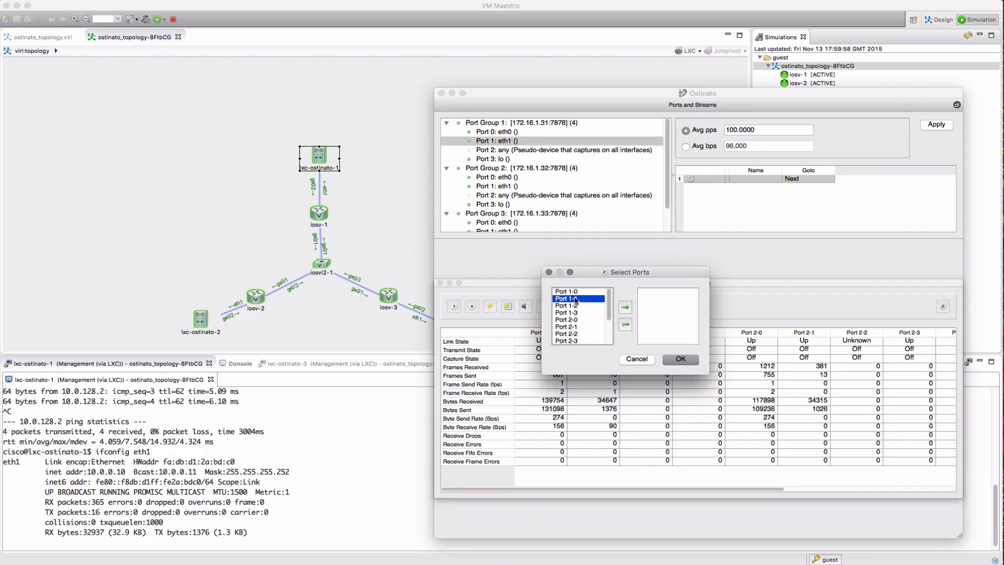
{"action": "left_click", "coordinate": [626, 307]}
{"action": "left_click", "coordinate": [578, 319]}
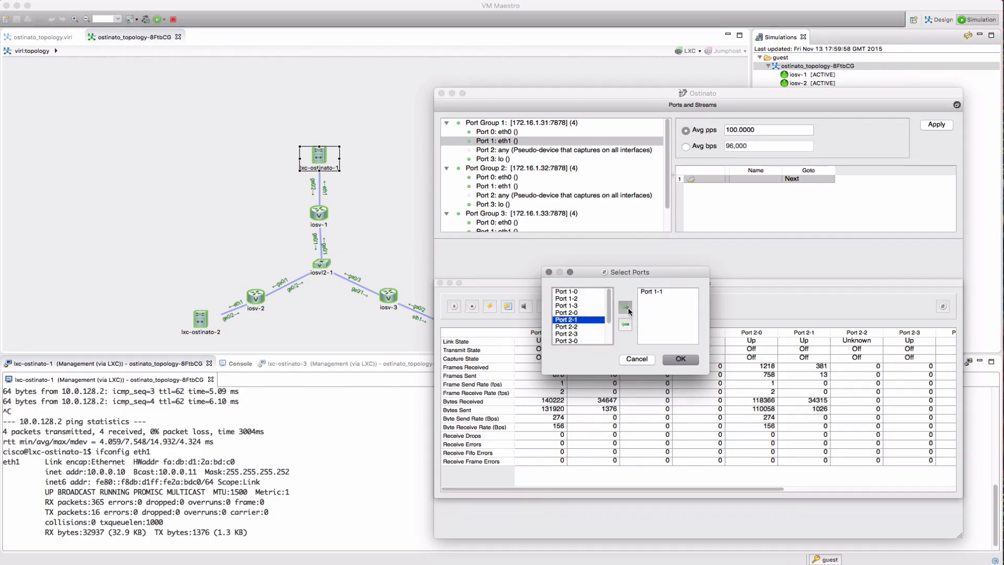
{"action": "left_click", "coordinate": [625, 308]}
{"action": "left_click", "coordinate": [680, 359]}
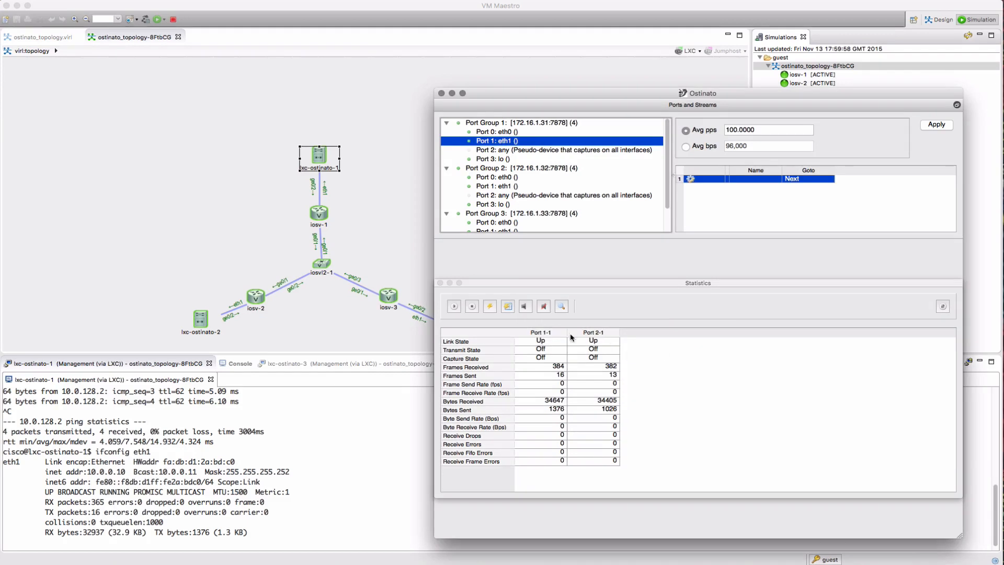
Clear the counters of Ports 1-1 and 2-1, then start transmitting from Port 1-1
{"action": "left_click", "coordinate": [541, 332]}
{"action": "left_click", "coordinate": [472, 307]}
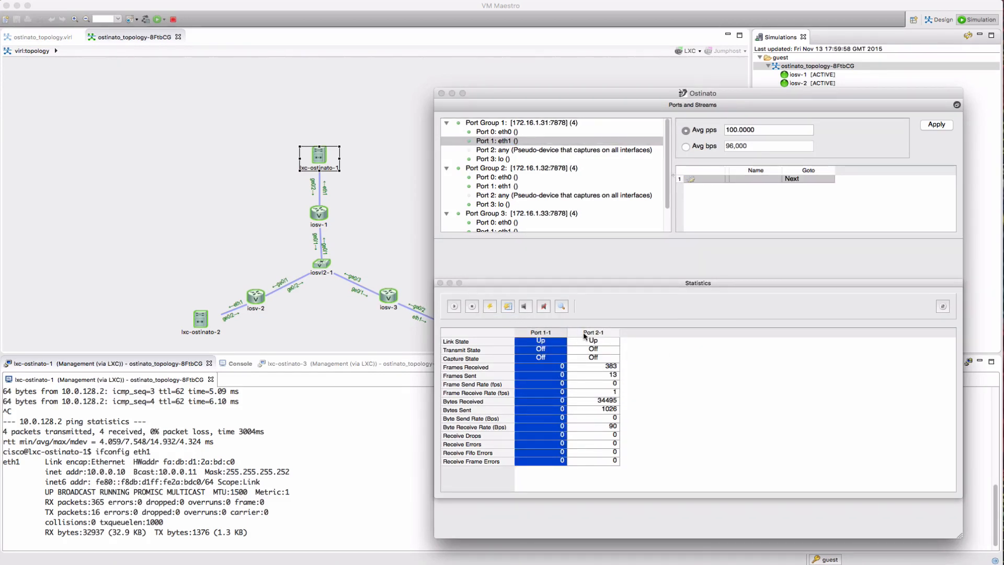
{"action": "left_click", "coordinate": [584, 334]}
{"action": "left_click", "coordinate": [489, 308]}
{"action": "left_click", "coordinate": [547, 333]}
{"action": "left_click", "coordinate": [455, 307]}
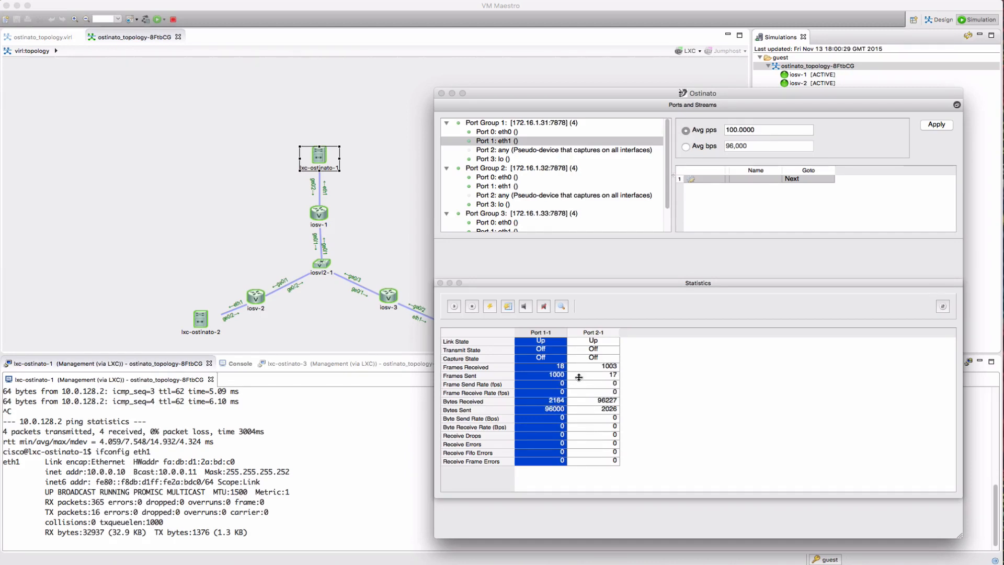
Set port eth1's configuration to Interleaved Streams
{"action": "left_click", "coordinate": [505, 141]}
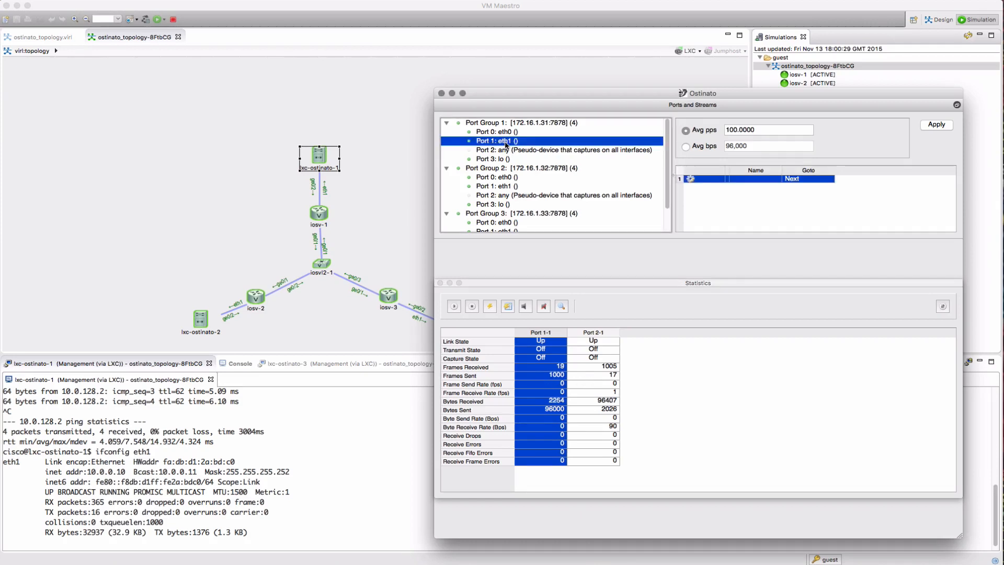
{"action": "right_click", "coordinate": [505, 145]}
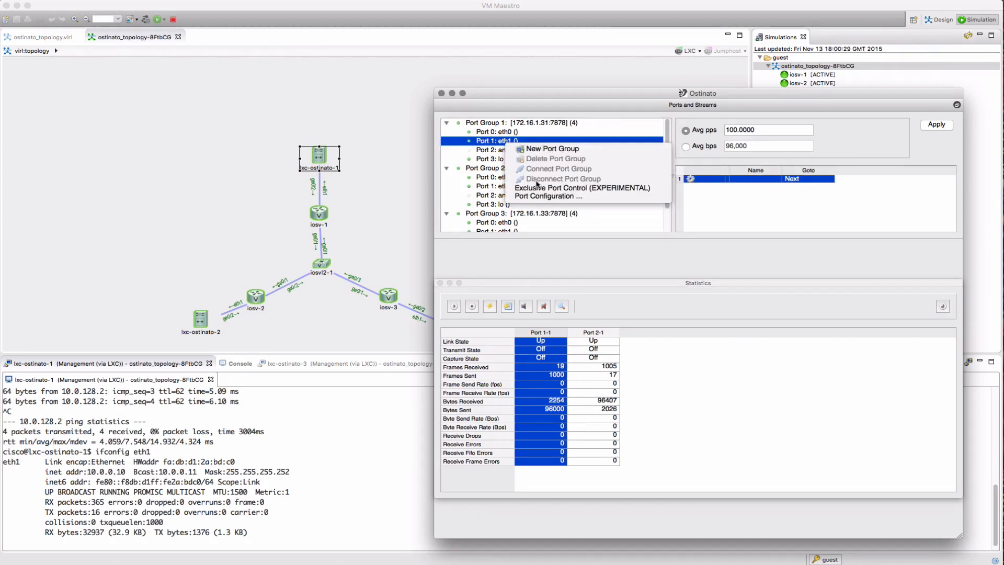
{"action": "left_click", "coordinate": [544, 197]}
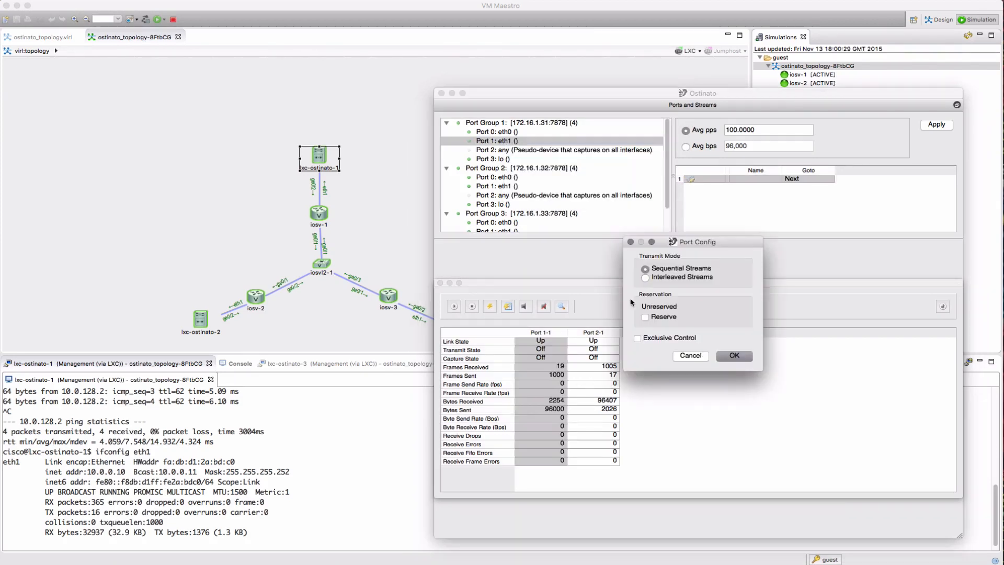
{"action": "left_click", "coordinate": [646, 278]}
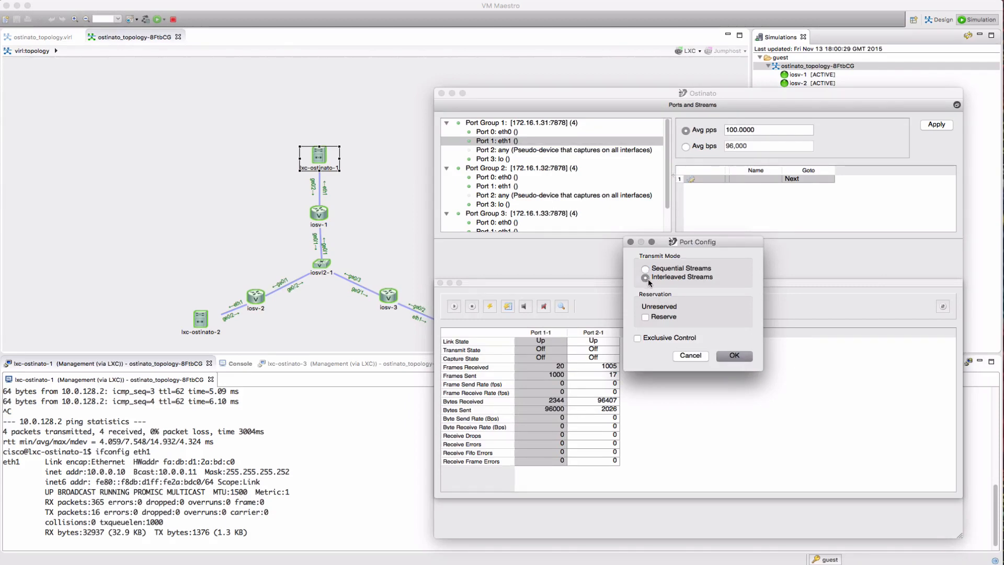
{"action": "left_click", "coordinate": [729, 357]}
Duplicate the first stream to make one copy
{"action": "right_click", "coordinate": [721, 202]}
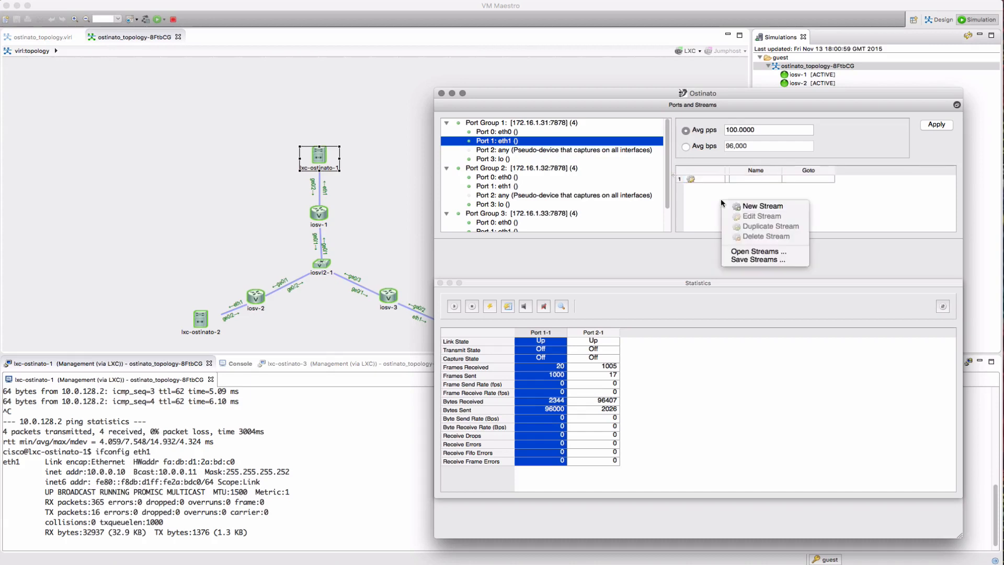
{"action": "right_click", "coordinate": [758, 180]}
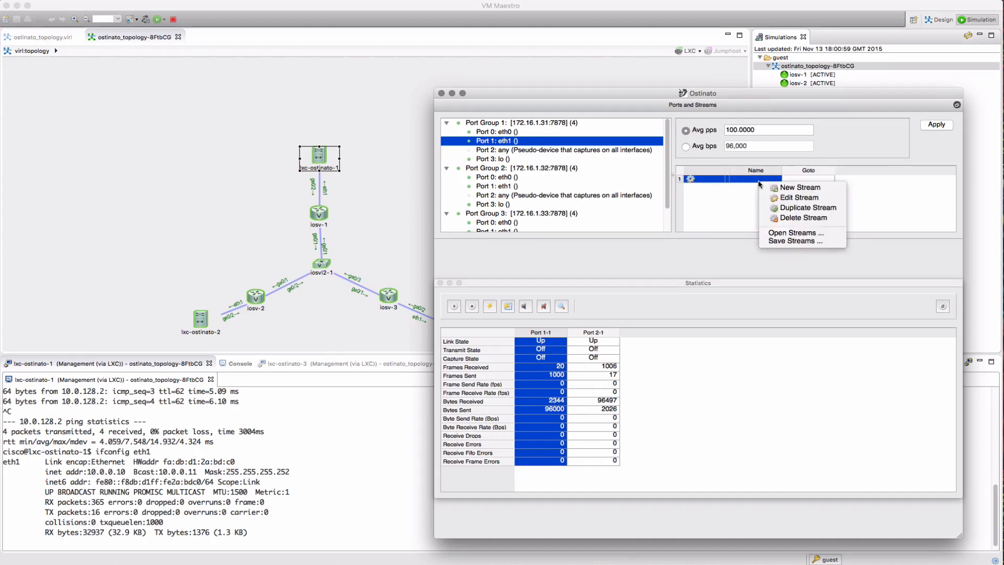
{"action": "left_click", "coordinate": [784, 208]}
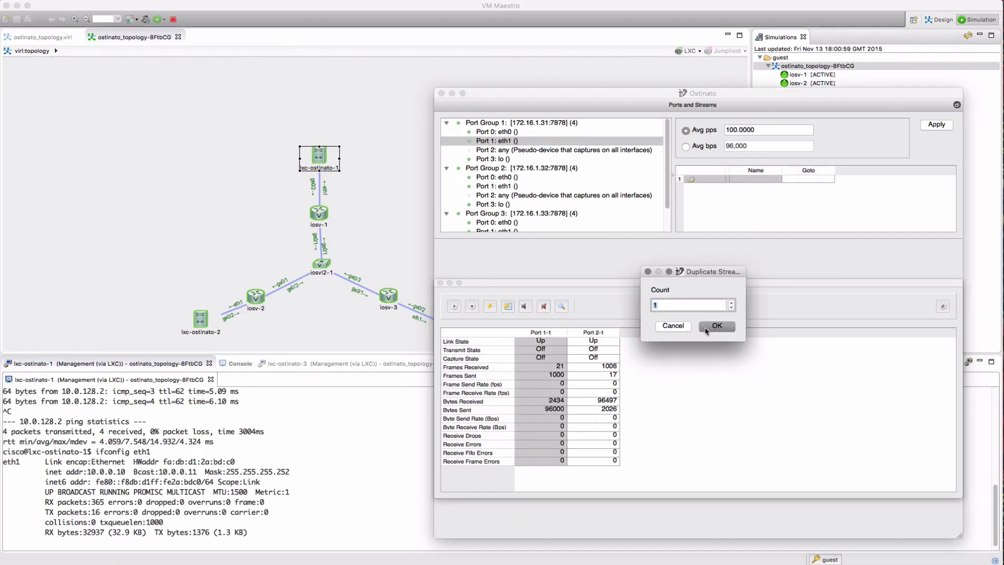
{"action": "left_click", "coordinate": [706, 329]}
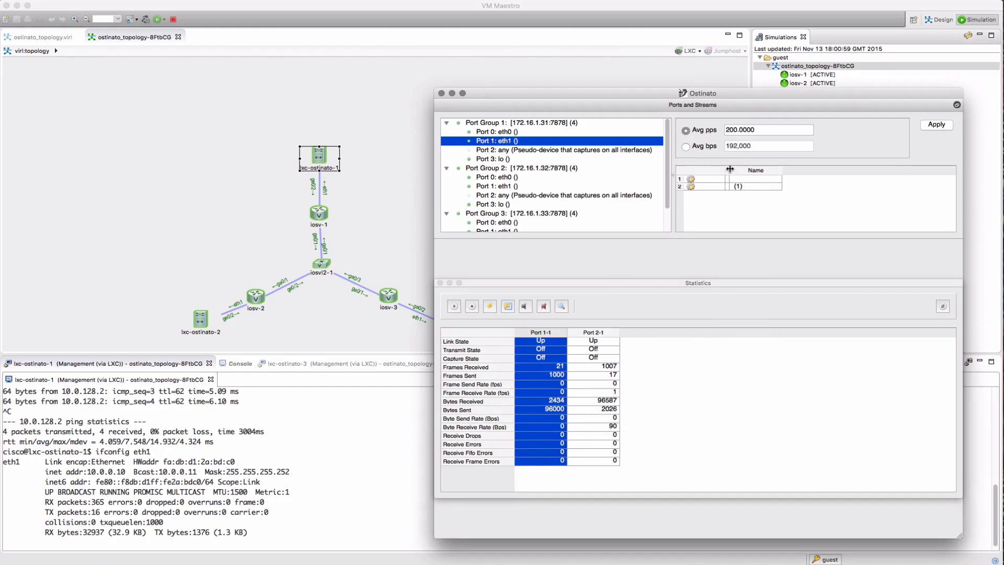
Rename the two streams to_2 and to_3 and open to_3 for editing
{"action": "left_click_drag", "start_coordinate": [729, 170], "coordinate": [860, 170]}
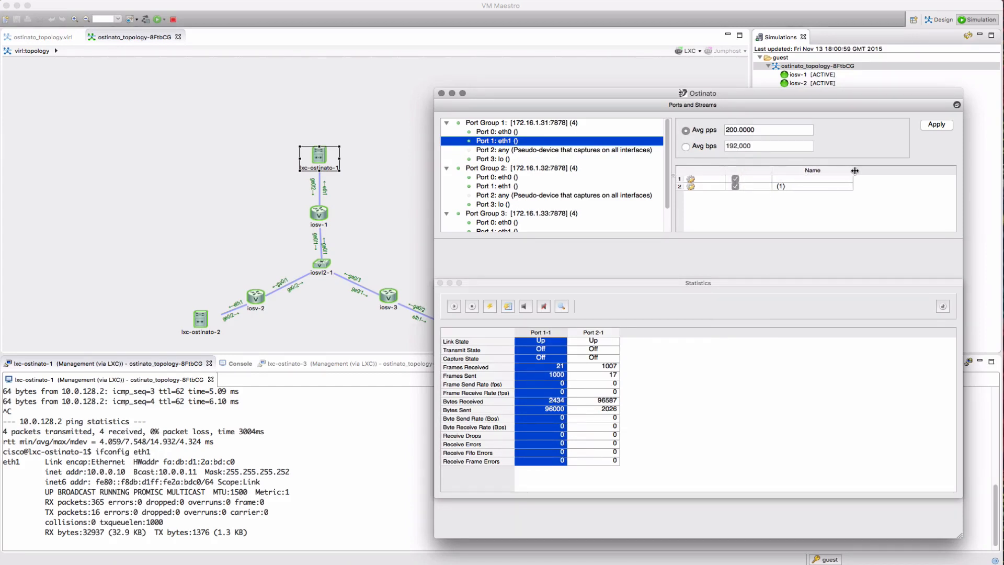
{"action": "double_click", "coordinate": [785, 179]}
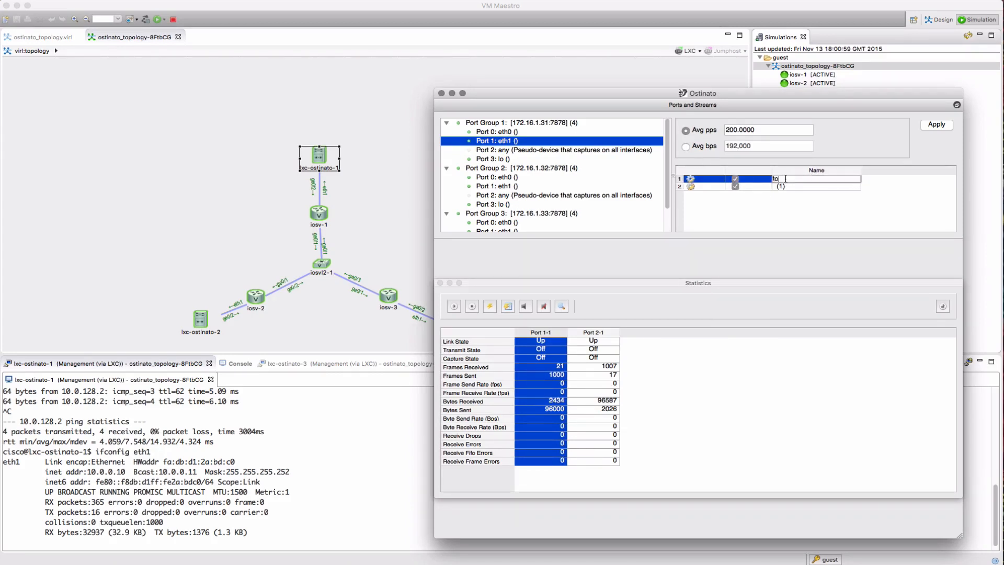
{"action": "type", "text": "to_2"}
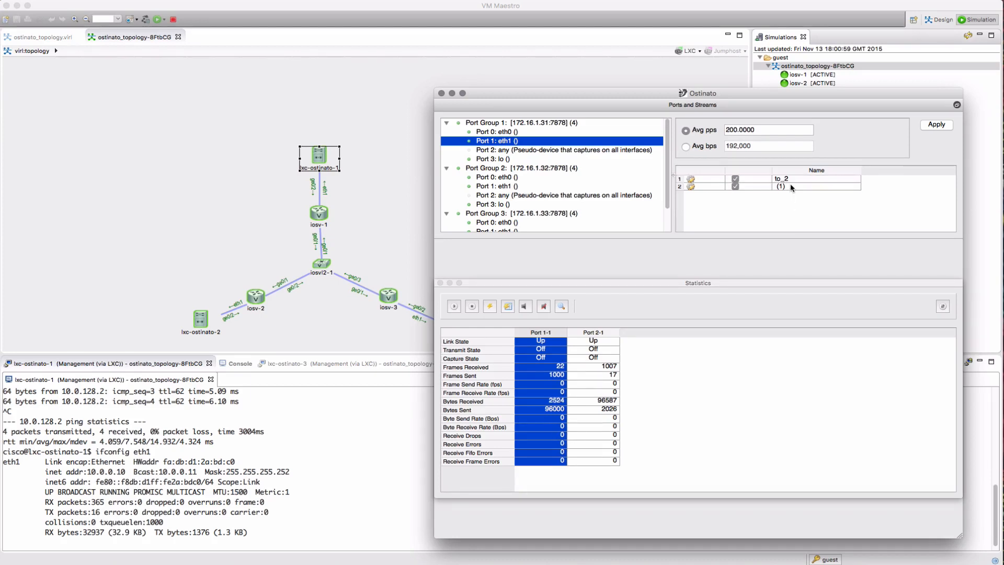
{"action": "double_click", "coordinate": [789, 186]}
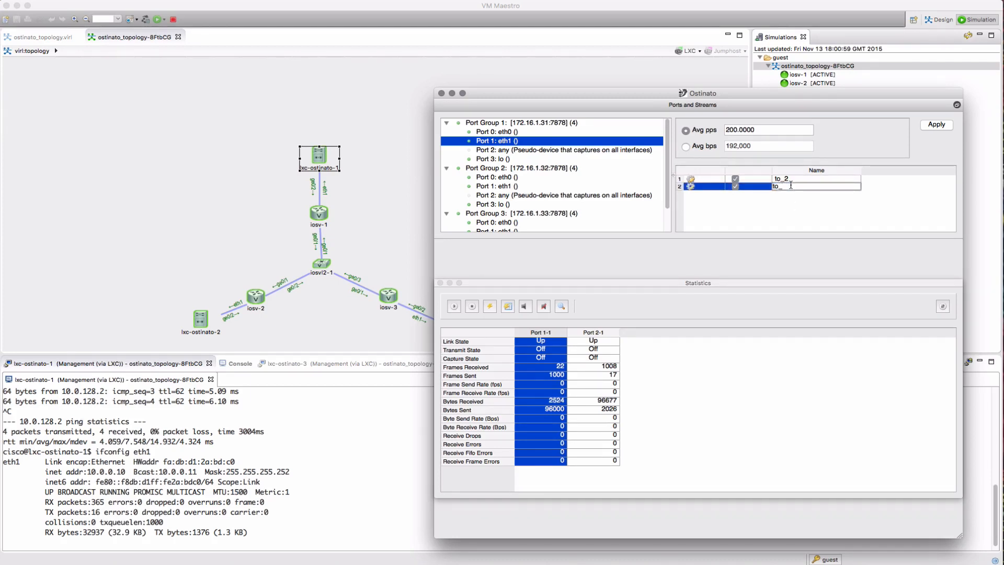
{"action": "left_click", "coordinate": [691, 185]}
{"action": "double_click", "coordinate": [692, 187]}
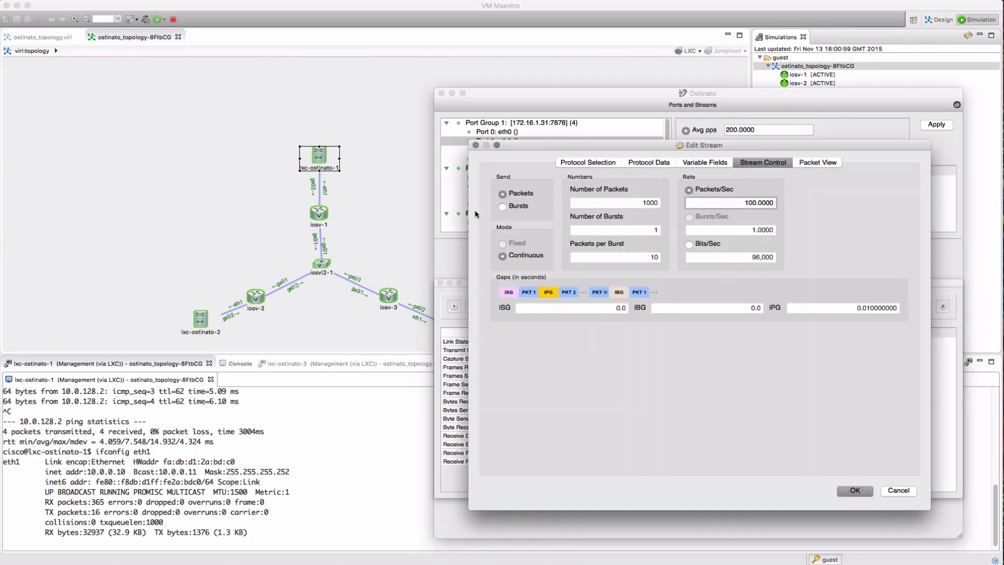
Set the to_3 stream's IPv4 destination address to 10.0.128.2
{"action": "left_click", "coordinate": [586, 162]}
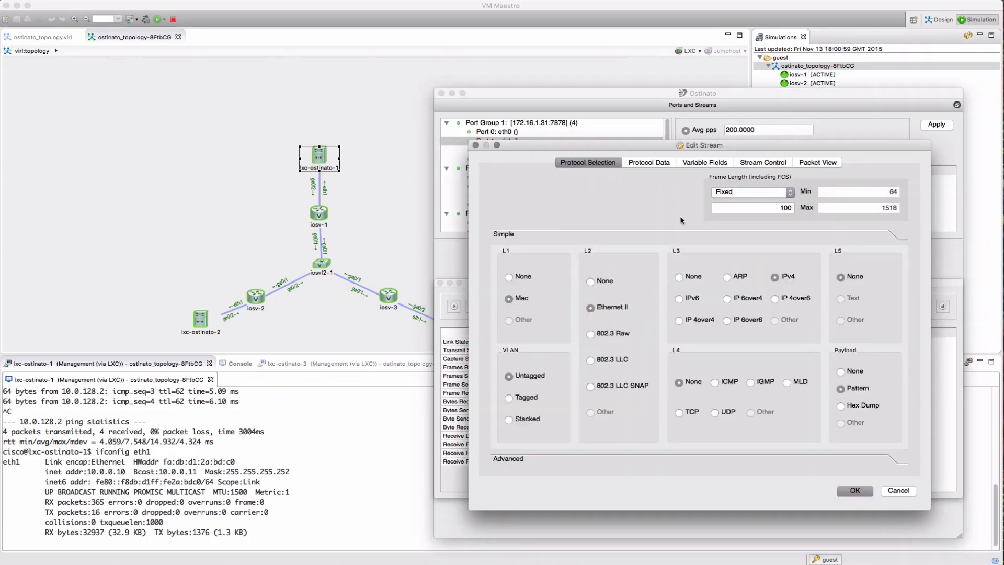
{"action": "left_click", "coordinate": [652, 164]}
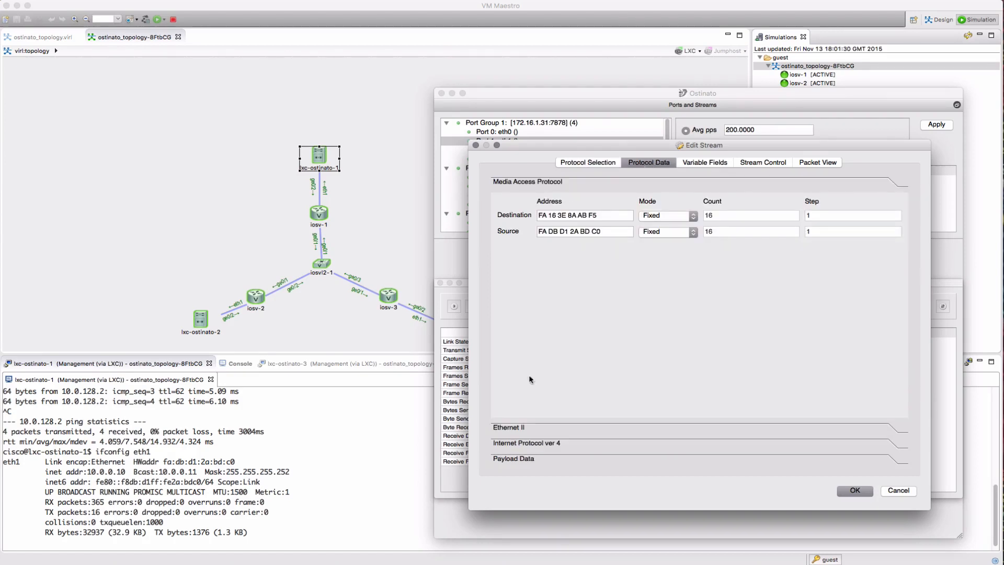
{"action": "left_click", "coordinate": [515, 445]}
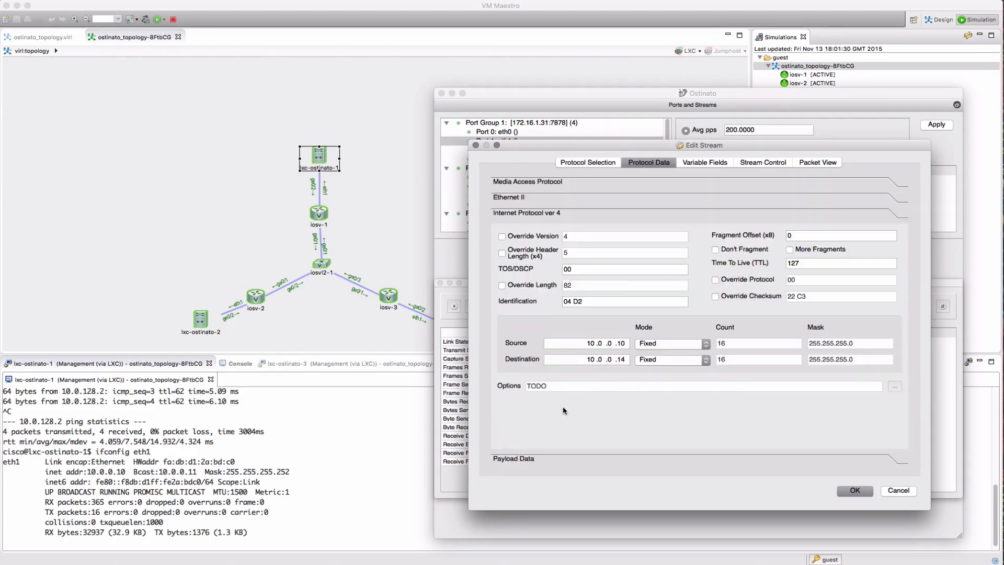
{"action": "left_click", "coordinate": [609, 359]}
{"action": "type", "text": "128"}
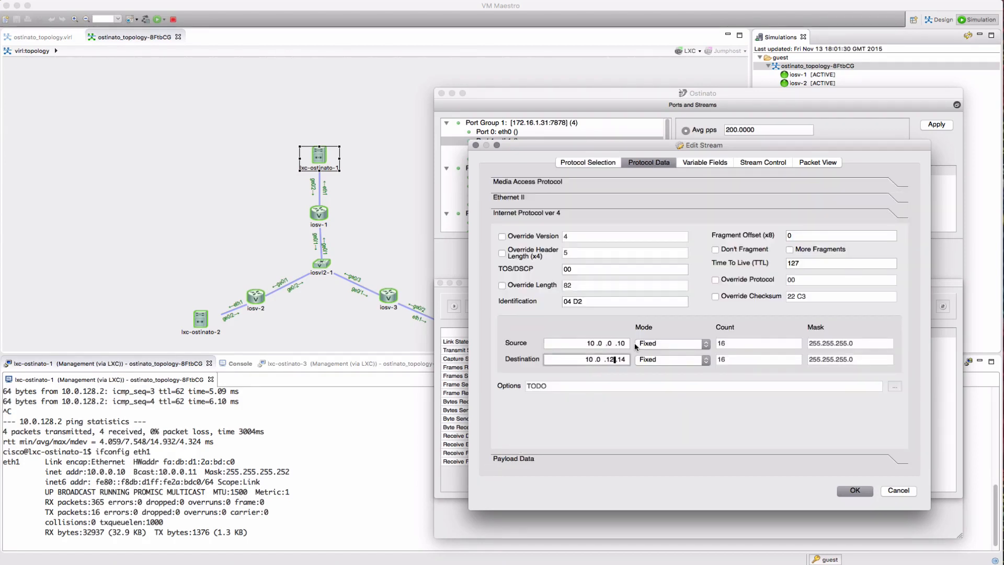
{"action": "key", "text": "Tab"}
{"action": "key", "text": "shift+Tab"}
{"action": "key", "text": "BackSpace"}
{"action": "key", "text": "BackSpace"}
{"action": "type", "text": "2"}
Give to_3 a fixed 1500-byte frame length at 20 packets per second and save it
{"action": "left_click", "coordinate": [586, 162]}
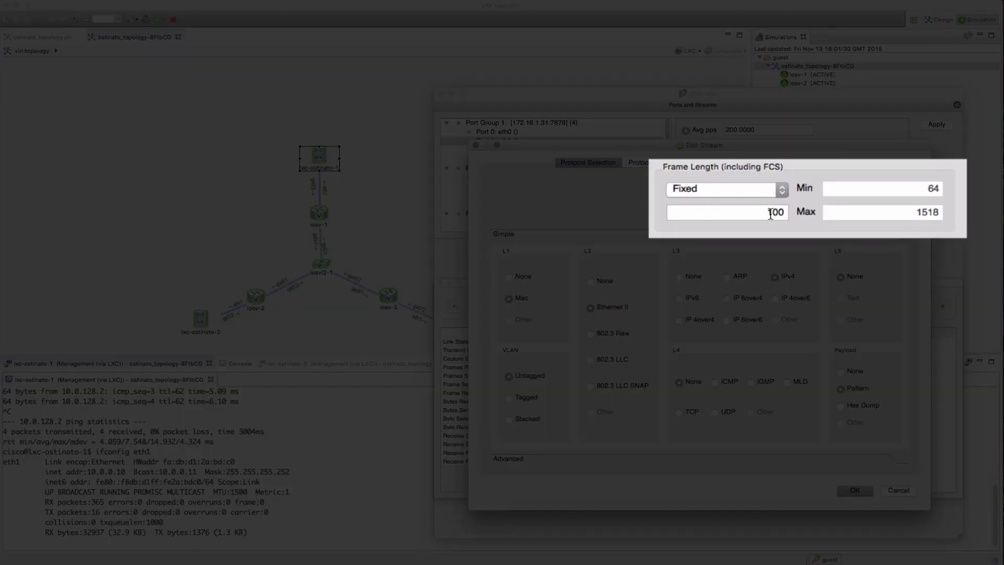
{"action": "double_click", "coordinate": [767, 212]}
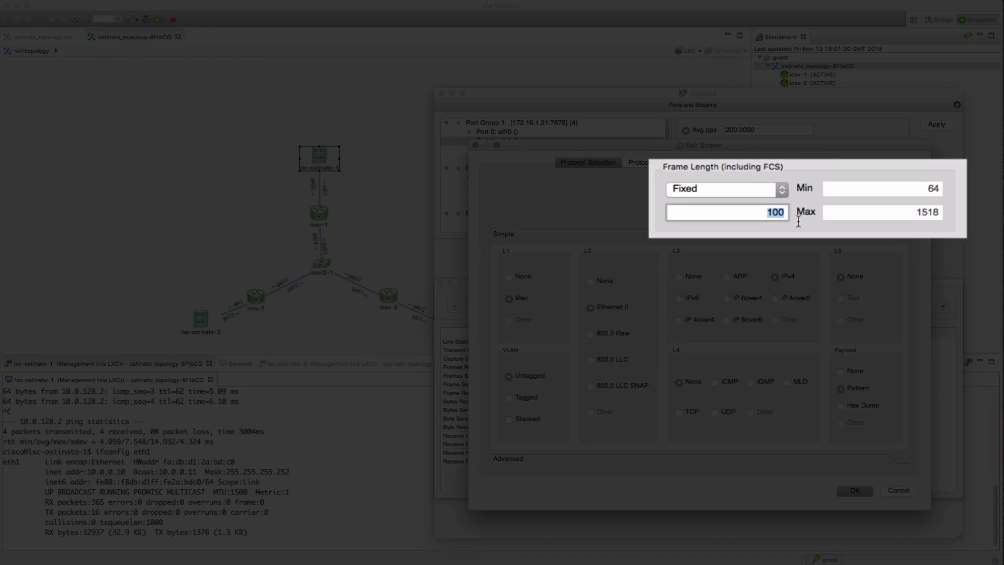
{"action": "type", "text": "1500"}
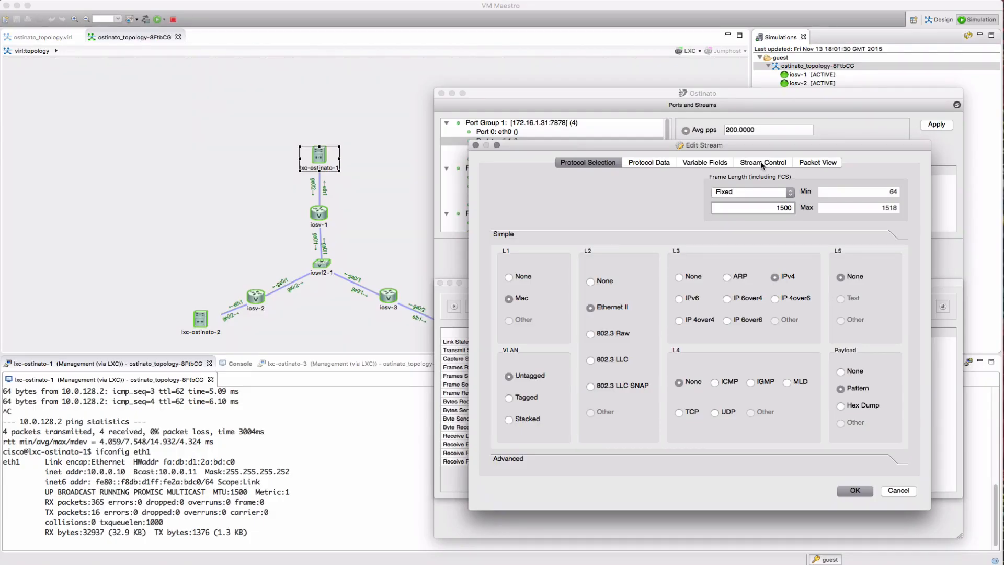
{"action": "left_click", "coordinate": [761, 163]}
{"action": "left_click", "coordinate": [755, 202]}
{"action": "key", "text": "BackSpace"}
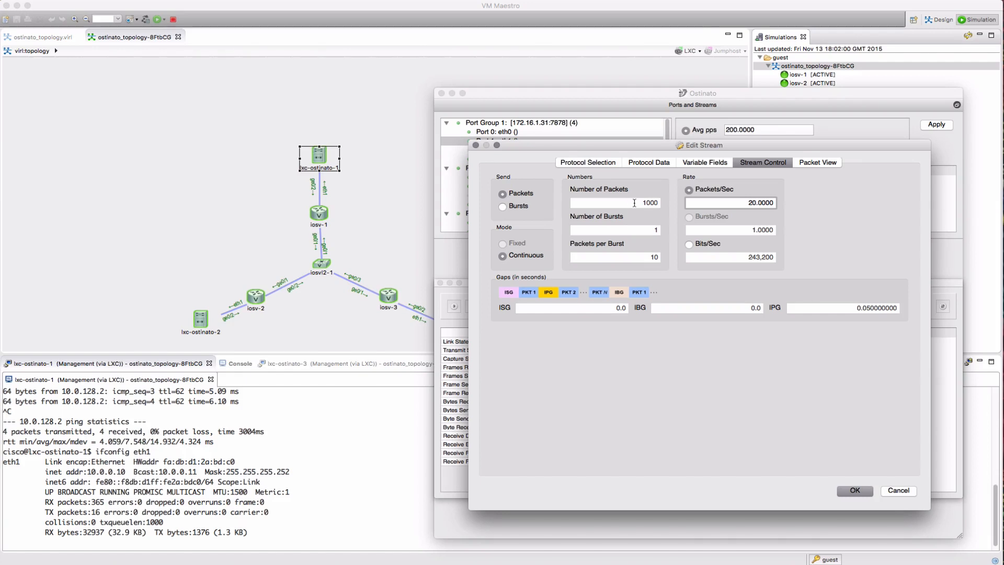
{"action": "left_click", "coordinate": [859, 491]}
{"action": "left_click", "coordinate": [942, 307]}
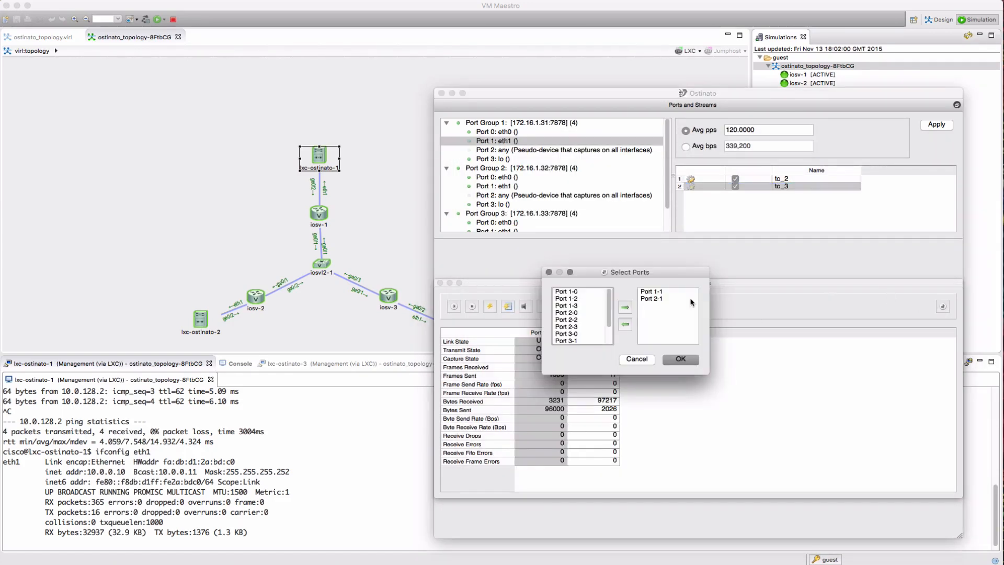
Add Port 3-1 to the statistics and clear the counters of all three ports
{"action": "scroll", "coordinate": [586, 330], "scroll_direction": "down", "scroll_amount": 3}
{"action": "left_click", "coordinate": [575, 320]}
{"action": "left_click", "coordinate": [626, 308]}
{"action": "left_click", "coordinate": [680, 358]}
{"action": "left_click_drag", "start_coordinate": [541, 332], "coordinate": [637, 336]}
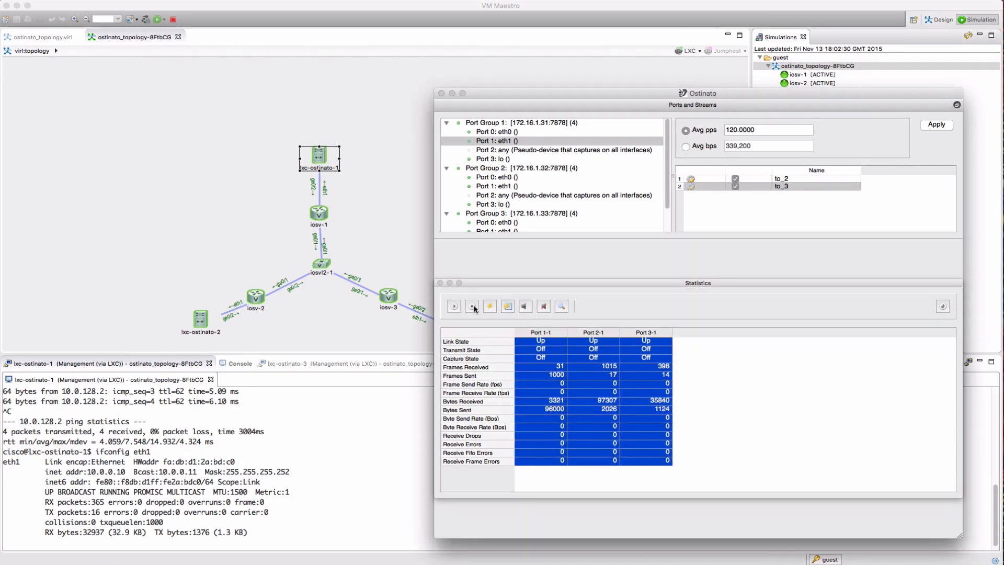
{"action": "left_click", "coordinate": [491, 306]}
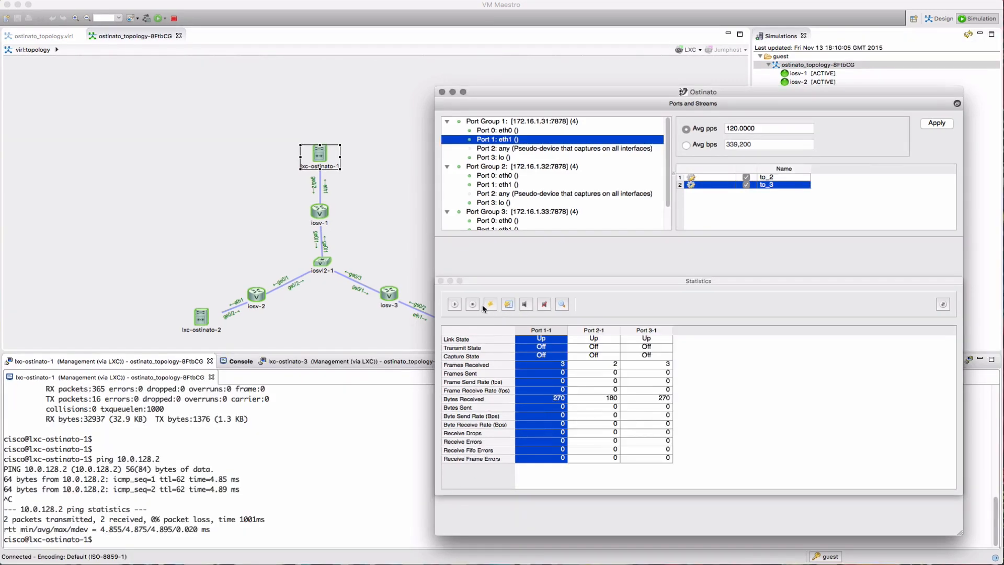
{"action": "left_click", "coordinate": [509, 305]}
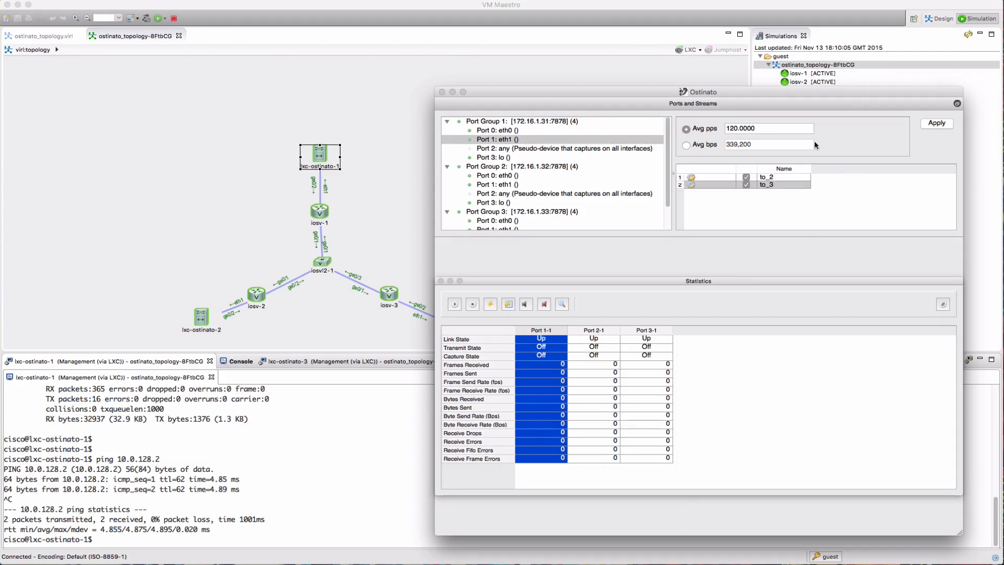
Apply the stream changes to the port and start transmitting from Port 1-1
{"action": "left_click", "coordinate": [936, 124]}
{"action": "left_click", "coordinate": [937, 126]}
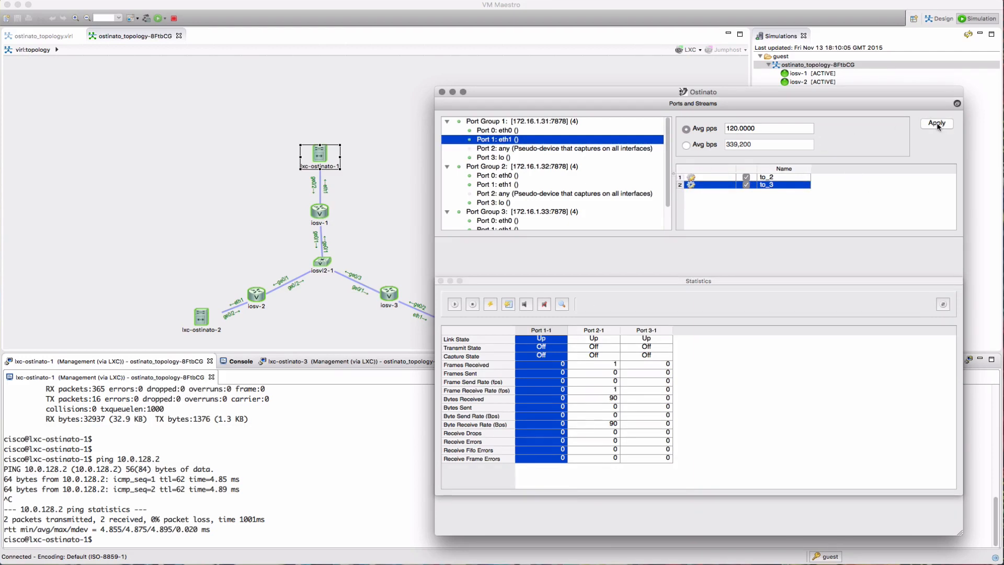
{"action": "left_click", "coordinate": [455, 305]}
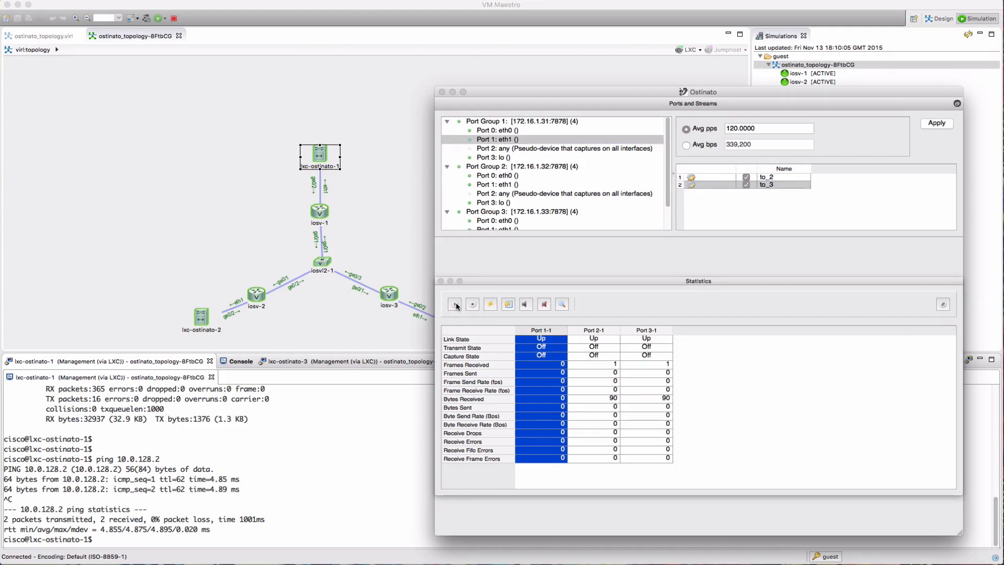
{"action": "left_click", "coordinate": [455, 305]}
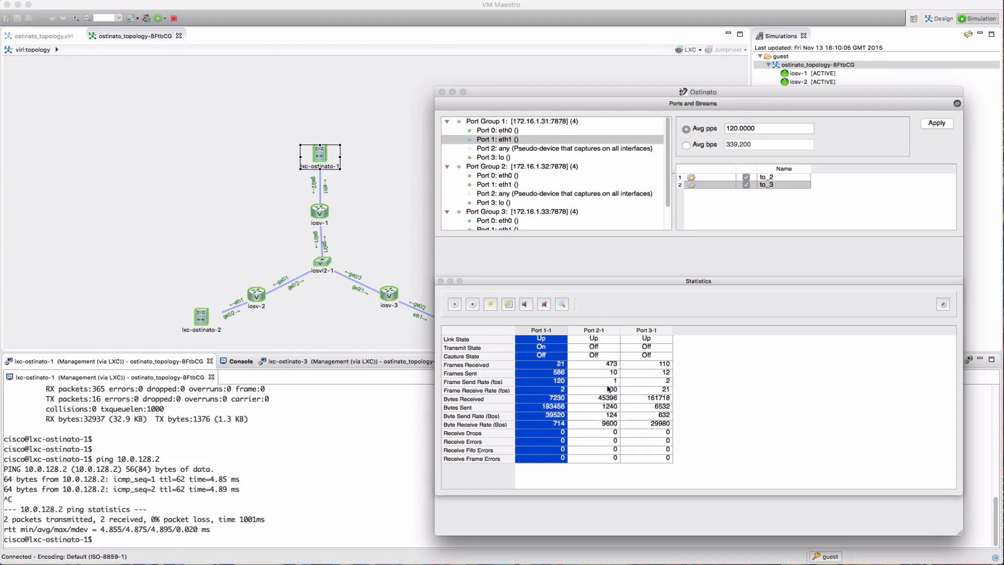
{"action": "left_click", "coordinate": [324, 265]}
Open the iosvl2-1 console, log in with the password and enter enable mode
{"action": "right_click", "coordinate": [324, 265]}
{"action": "left_click", "coordinate": [448, 287]}
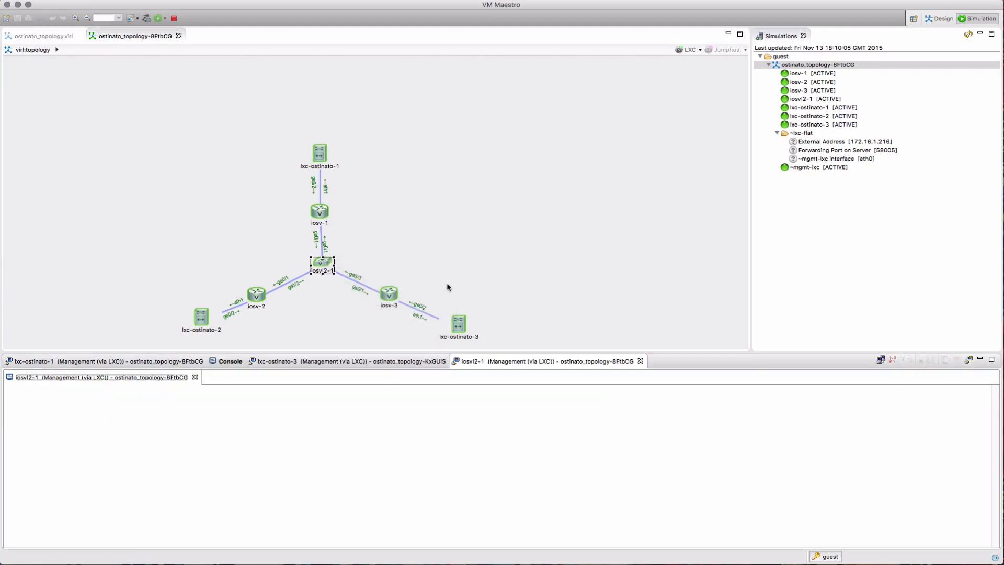
{"action": "type", "text": "cisco"}
{"action": "key", "text": "Return"}
{"action": "type", "text": "en"}
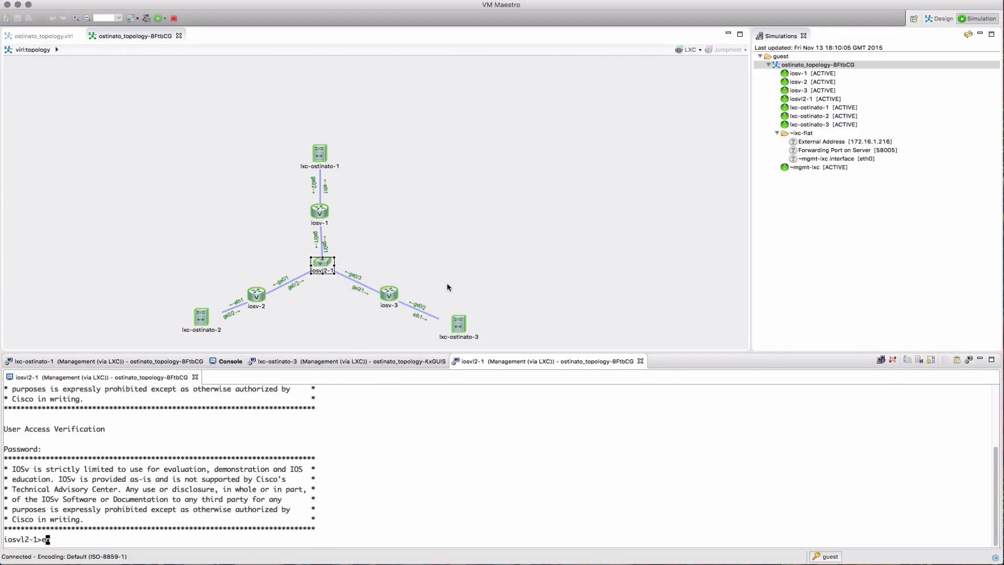
{"action": "key", "text": "Return"}
Run 'show interfaces stats' on the switch and page through the output
{"action": "key", "text": "Return"}
{"action": "type", "text": "show inter"}
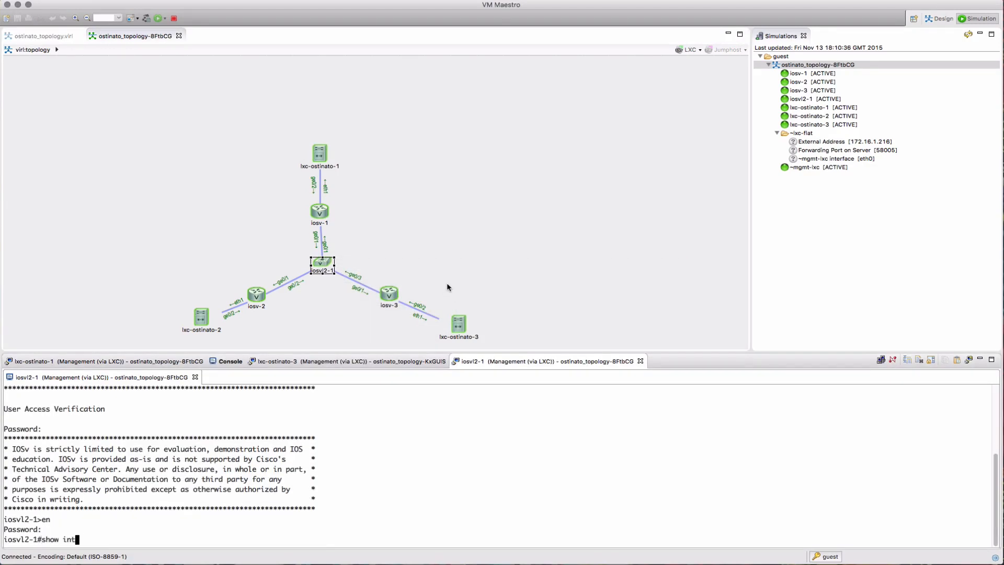
{"action": "key", "text": "Tab"}
{"action": "type", "text": "st"}
{"action": "key", "text": "Tab"}
{"action": "type", "text": "ats"}
{"action": "key", "text": "Return"}
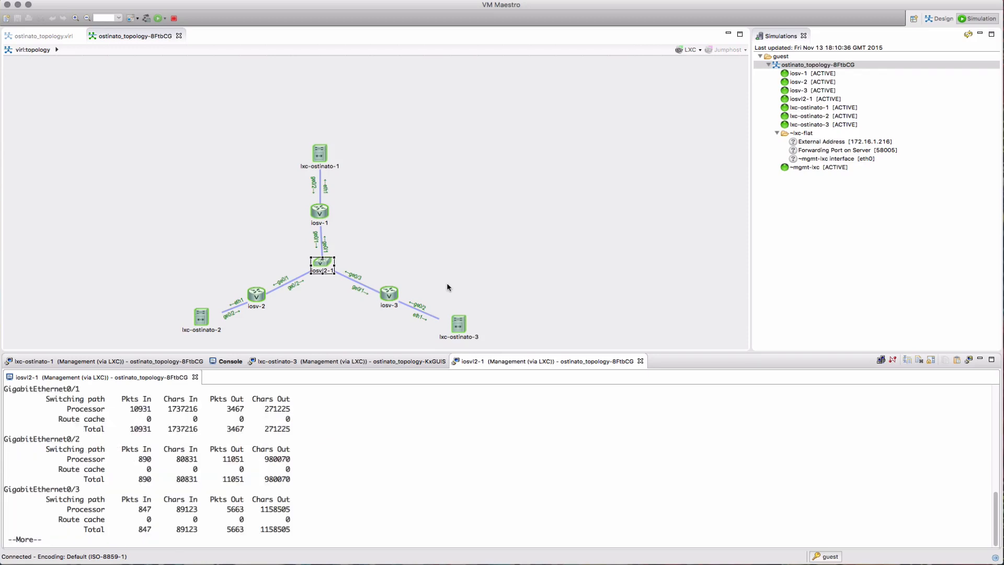
{"action": "left_click_drag", "start_coordinate": [418, 350], "coordinate": [403, 287]}
{"action": "key", "text": "space"}
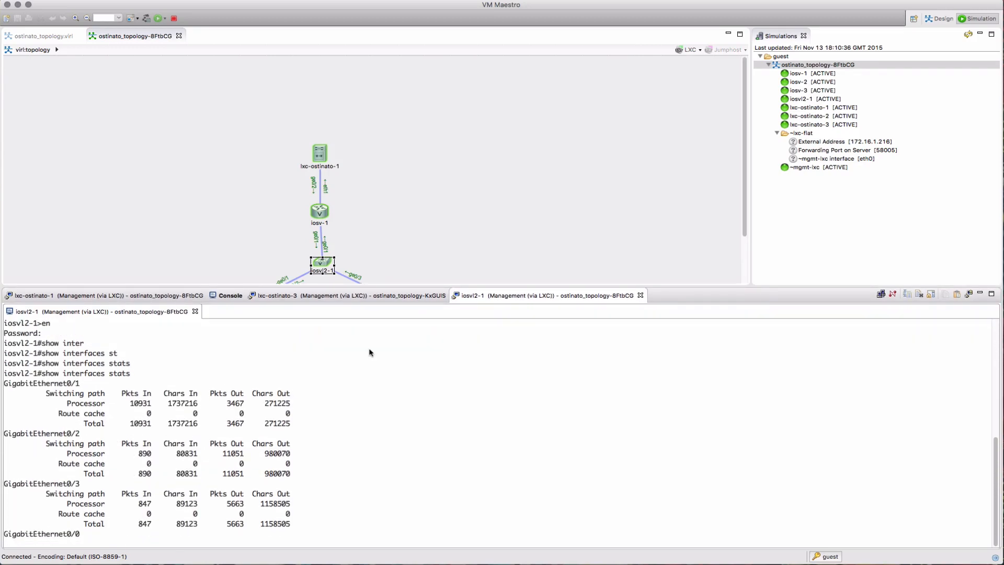
Rerun 'show interfaces stats' twice to watch the packet counters update
{"action": "key", "text": "Up"}
{"action": "key", "text": "Return"}
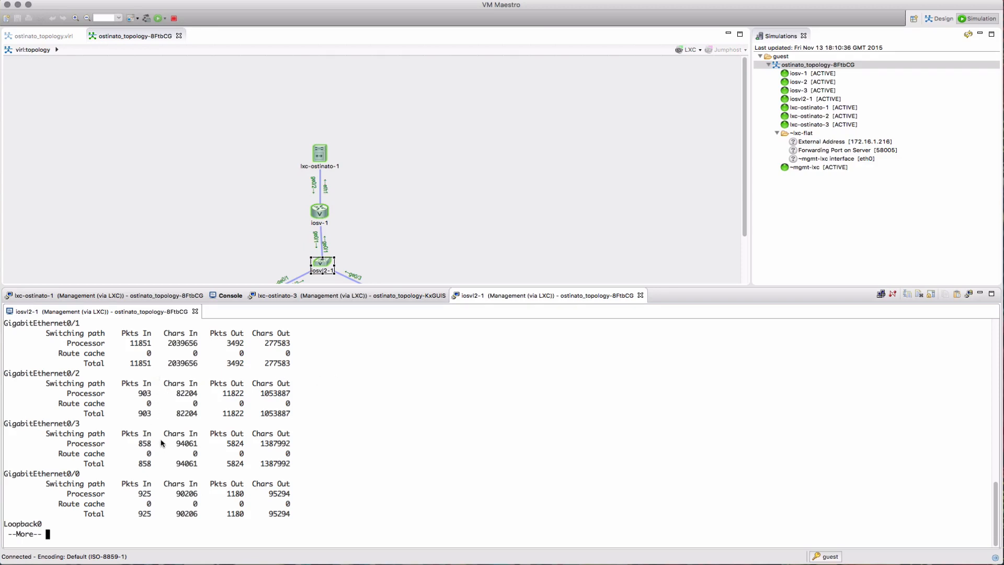
{"action": "key", "text": "space"}
{"action": "key", "text": "Up"}
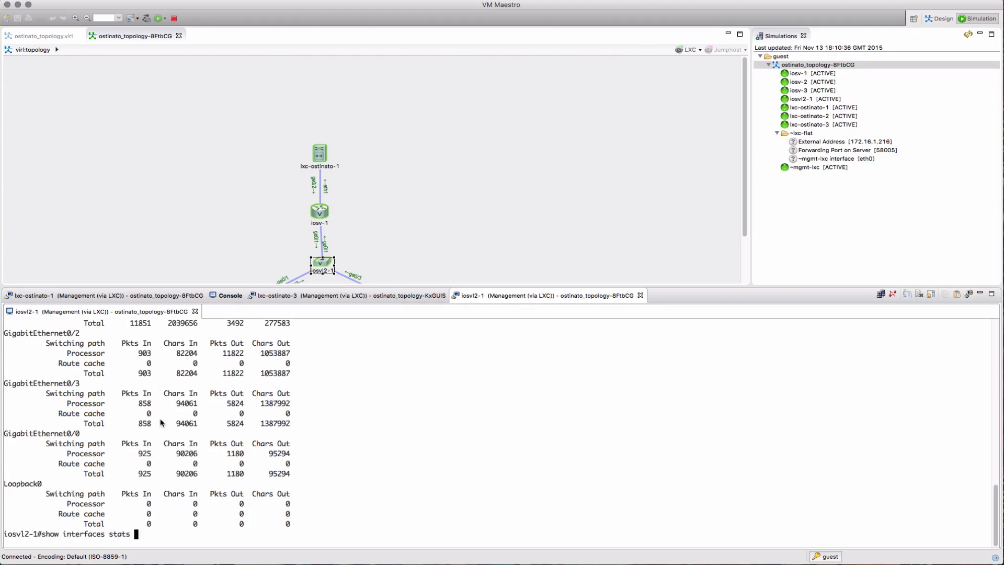
{"action": "key", "text": "Return"}
{"action": "key", "text": "space"}
{"action": "key", "text": "super+Tab"}
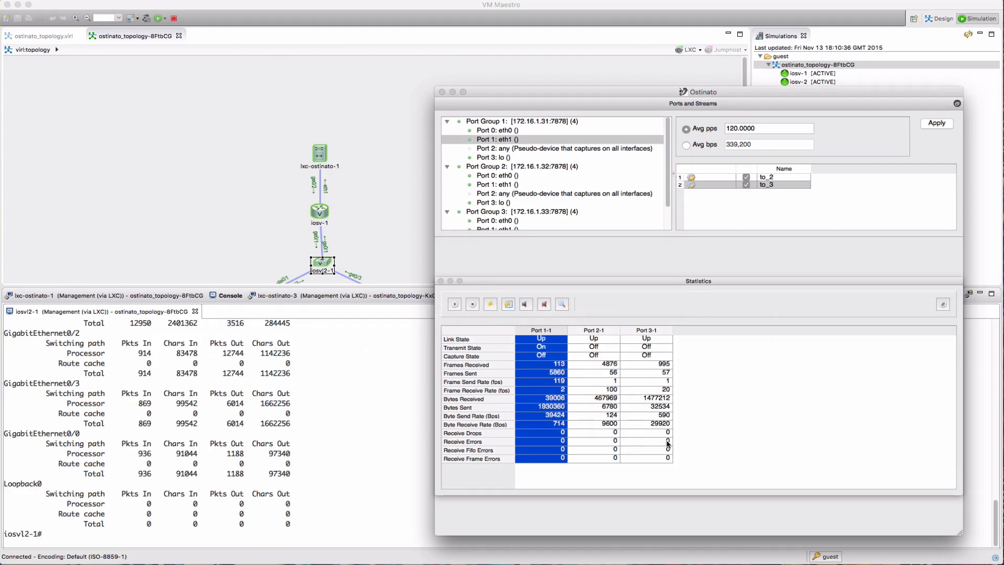
Dismiss the stream context menu and select the iosv-1 node in the topology
{"action": "right_click", "coordinate": [786, 201]}
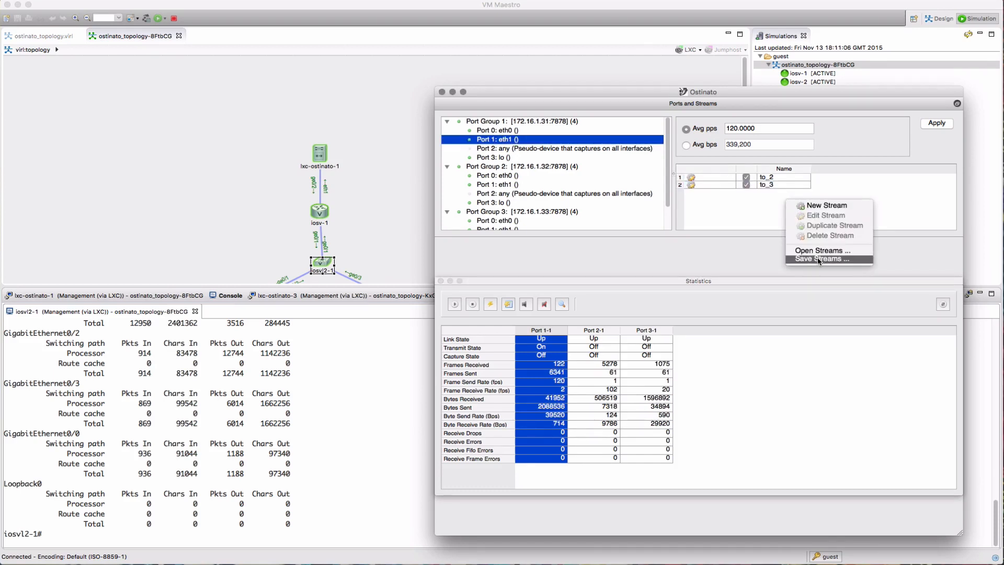
{"action": "left_click", "coordinate": [751, 249]}
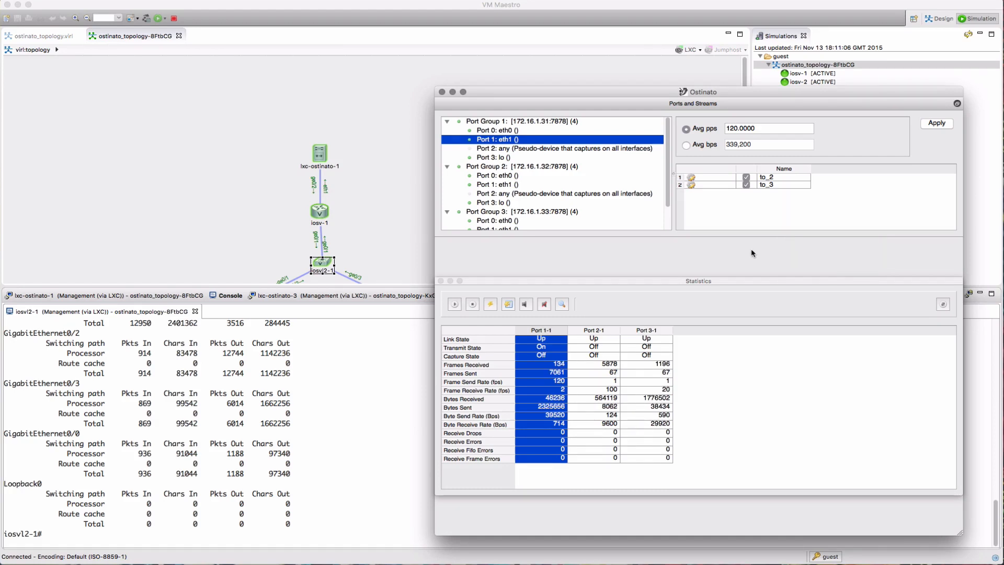
{"action": "left_click", "coordinate": [320, 212]}
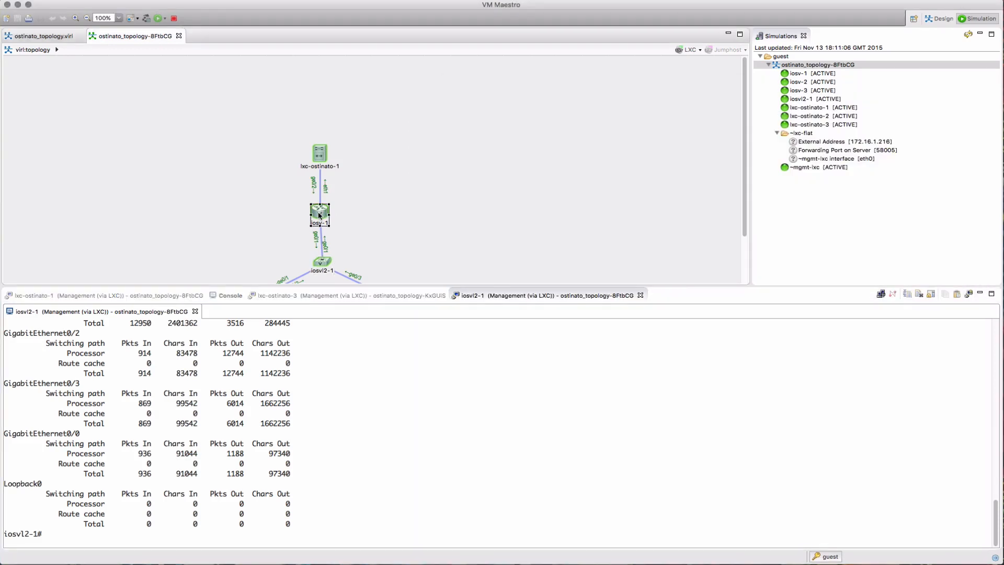